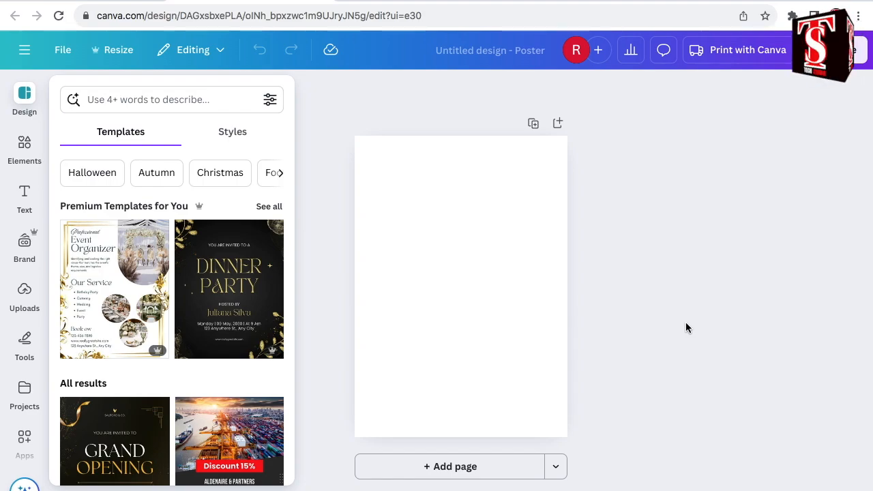
Search the elements library for "woman side view" and limit the results to graphics
click(25, 150)
click(179, 94)
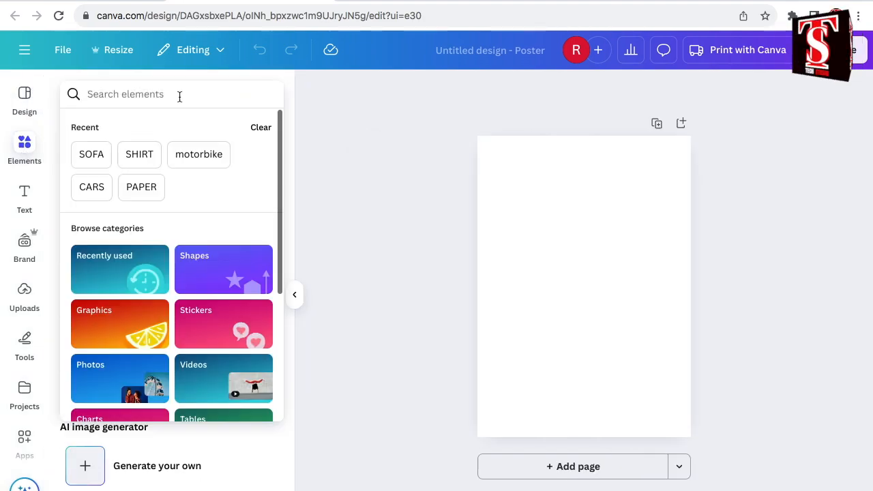
text(woman side view)
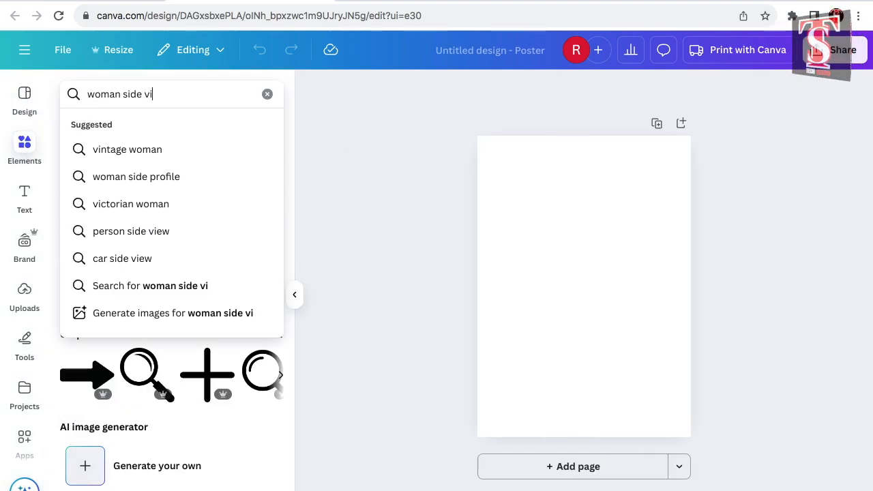
key(Return)
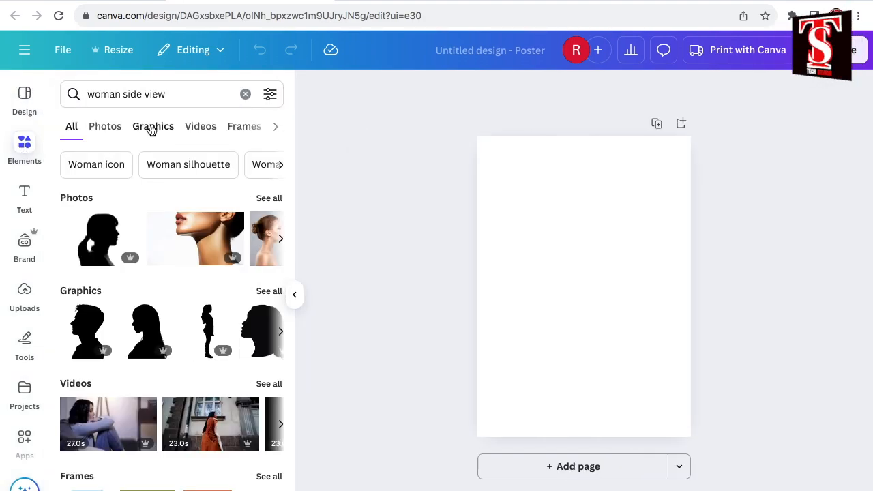
click(152, 130)
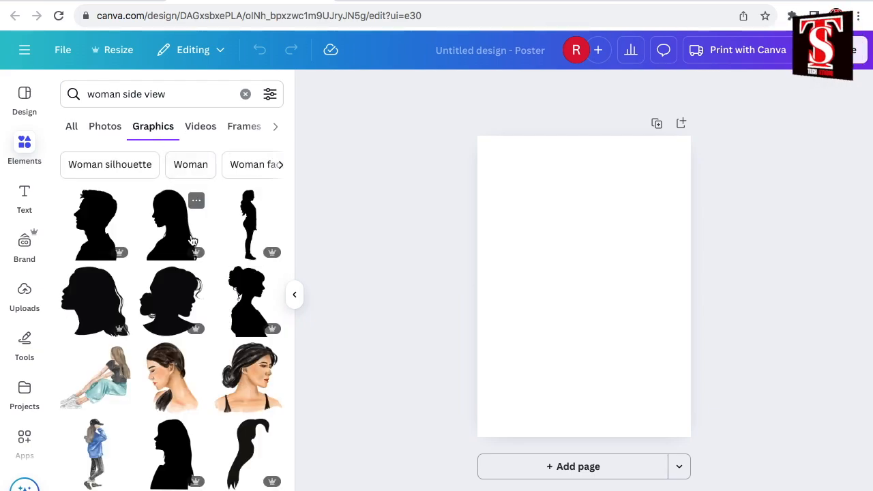
Add the black silhouette of a woman's head with a low bun to the page and flip it horizontally
scroll(220, 269, down, 5)
scroll(221, 271, up, 1)
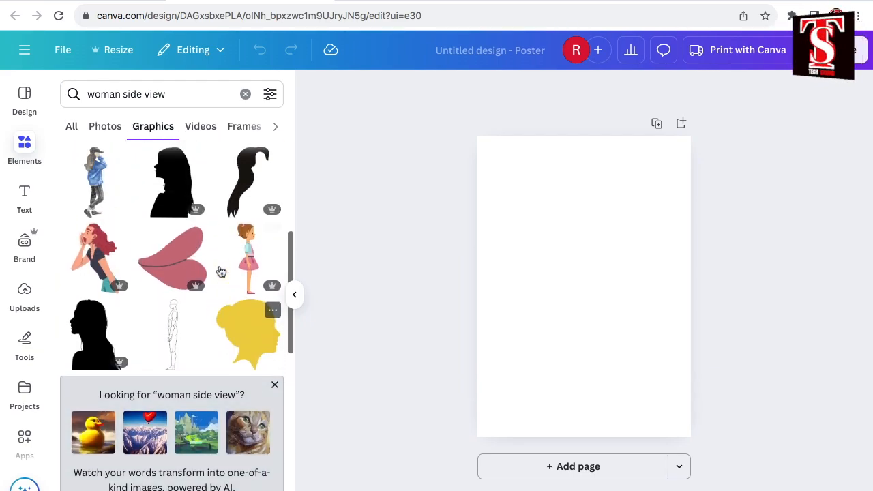
scroll(221, 271, up, 4)
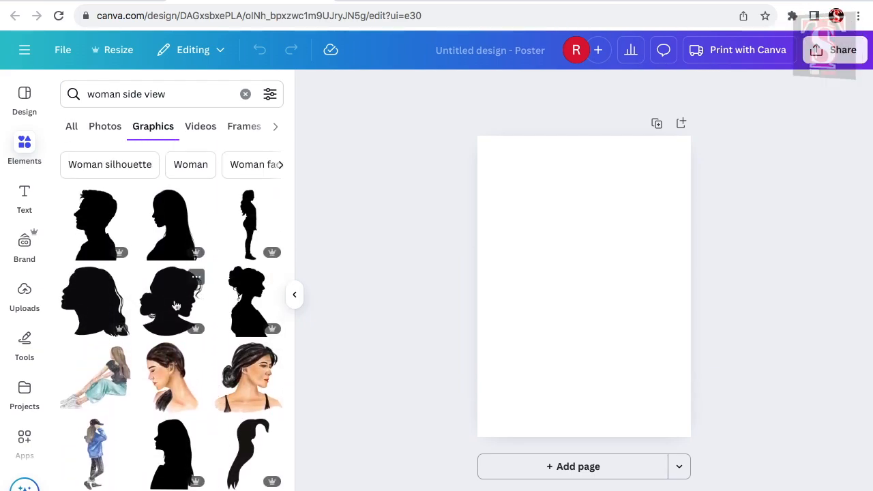
click(175, 304)
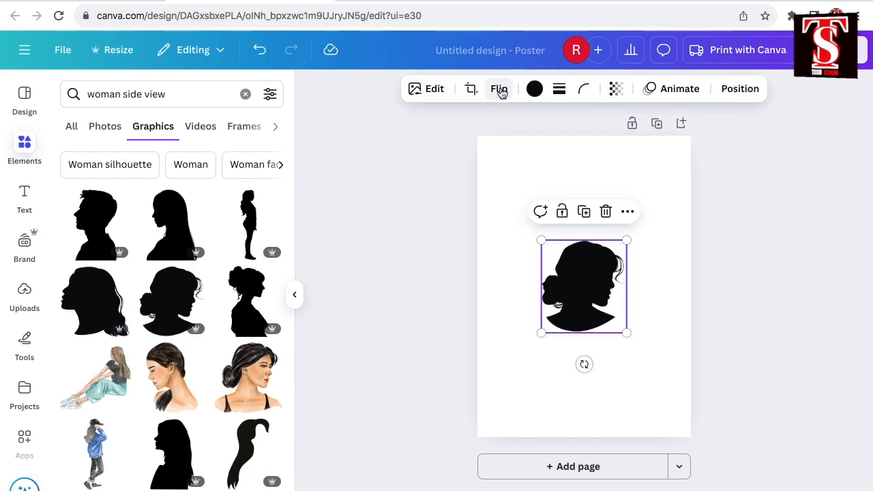
click(499, 90)
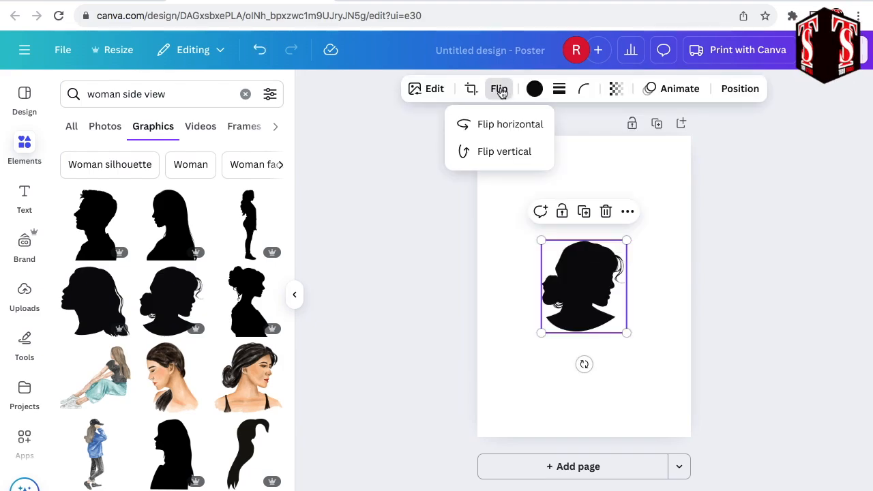
click(502, 126)
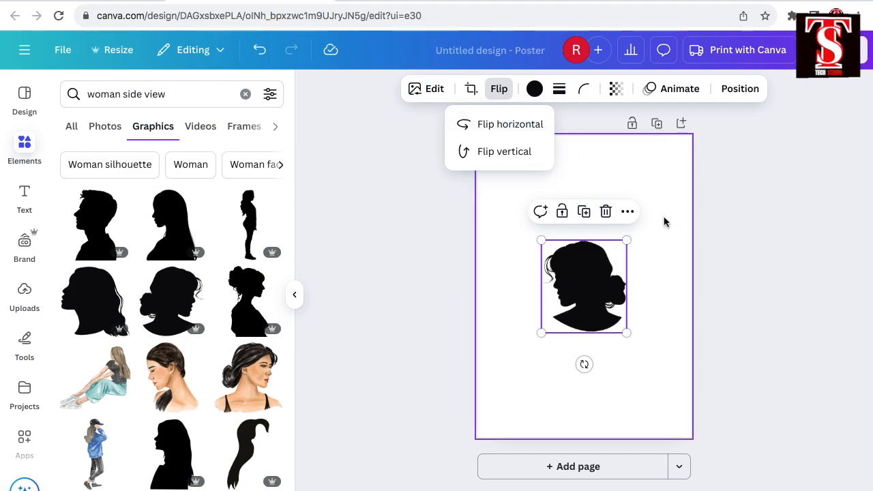
Duplicate the flipped silhouette and align the copy exactly over the original
click(585, 213)
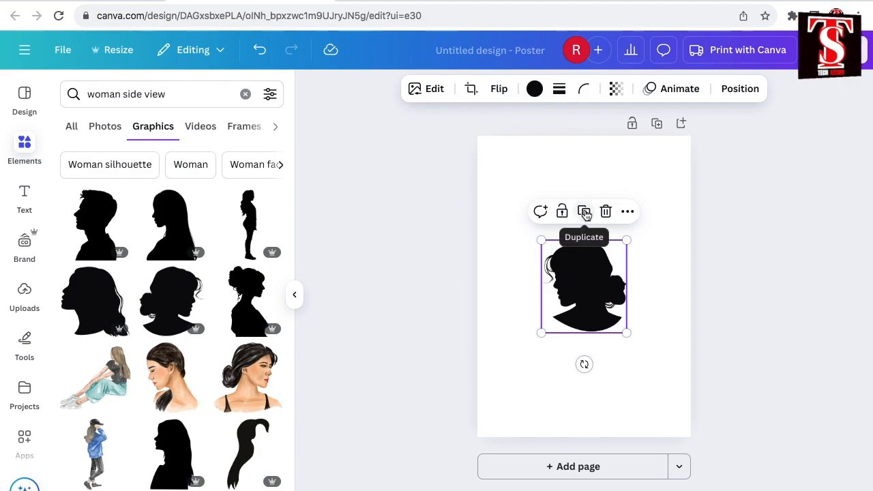
click(584, 212)
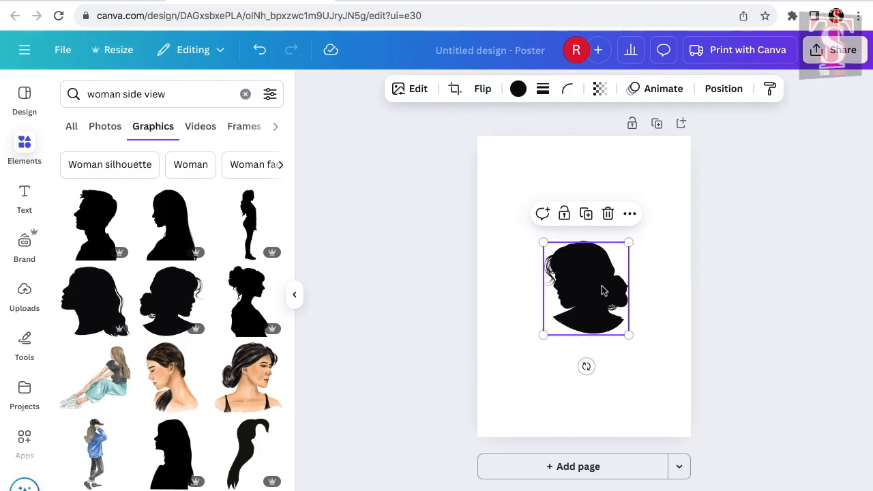
mouse_move(602, 292)
mouse_down()
mouse_move(618, 293)
mouse_move(602, 286)
mouse_up()
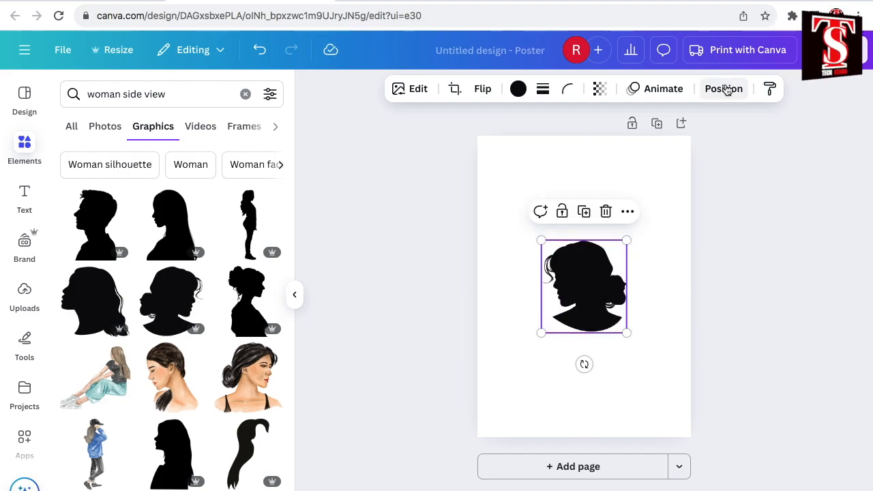
Select both silhouette layers in the layer list and download the selection as an image
click(724, 89)
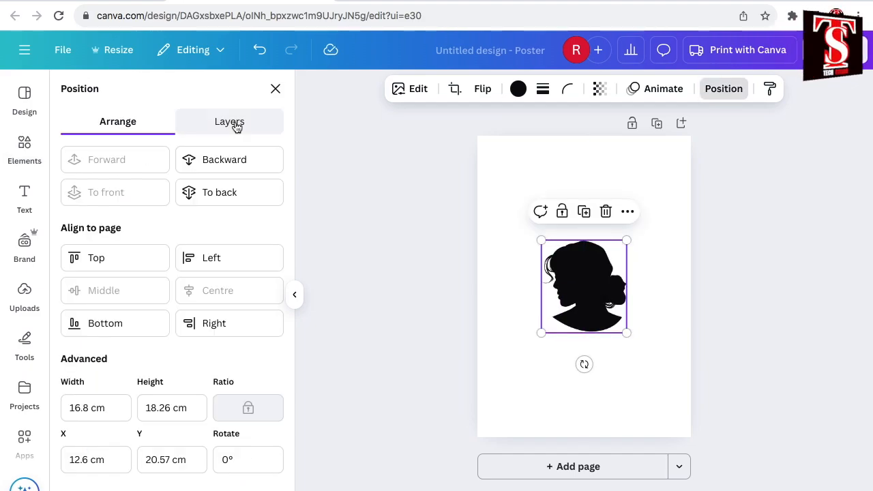
click(232, 123)
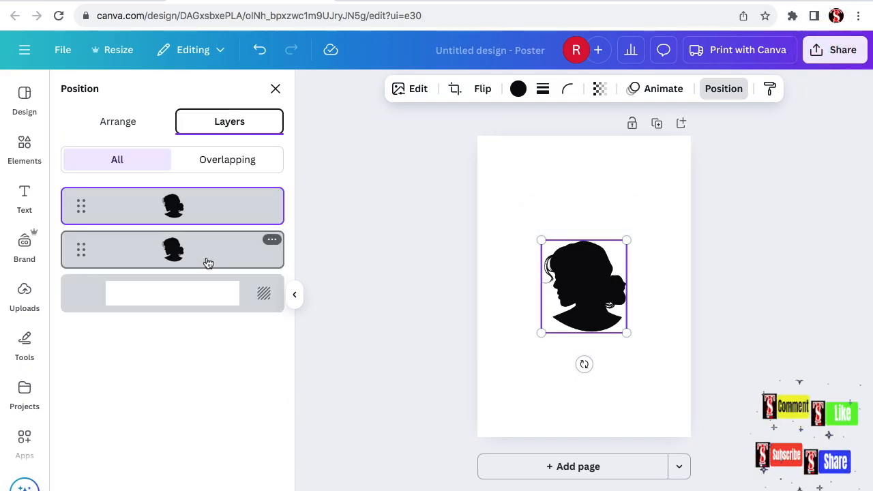
shift+click(208, 264)
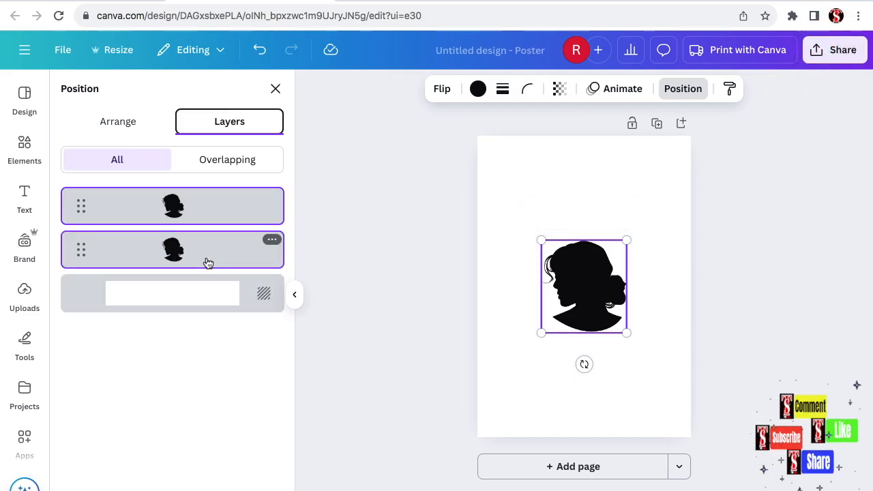
click(272, 240)
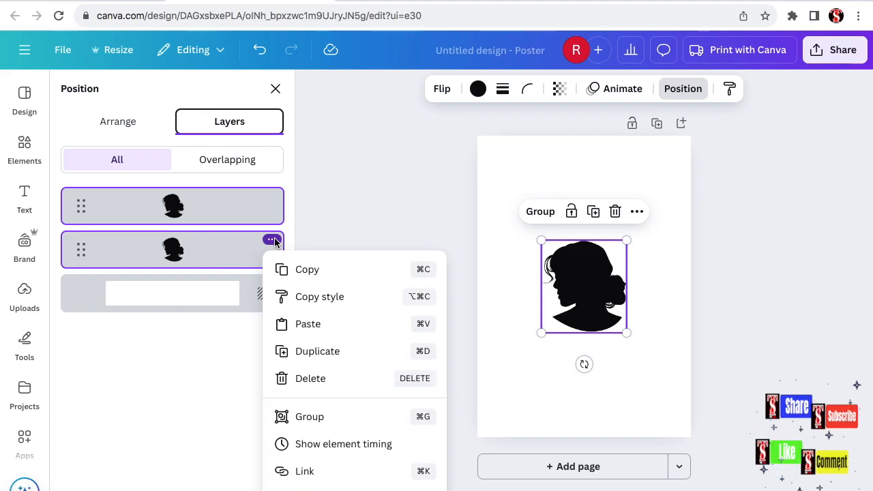
scroll(359, 345, down, 2)
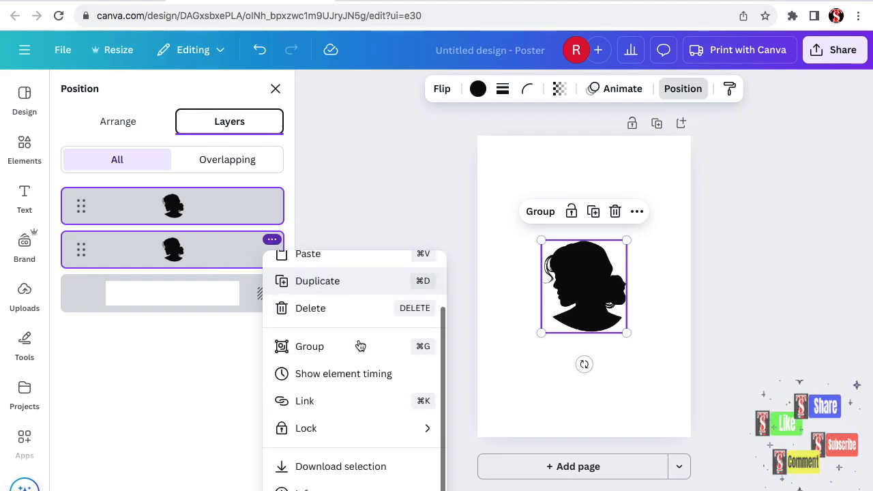
click(356, 469)
Delete both overlapping silhouettes from the page
click(726, 367)
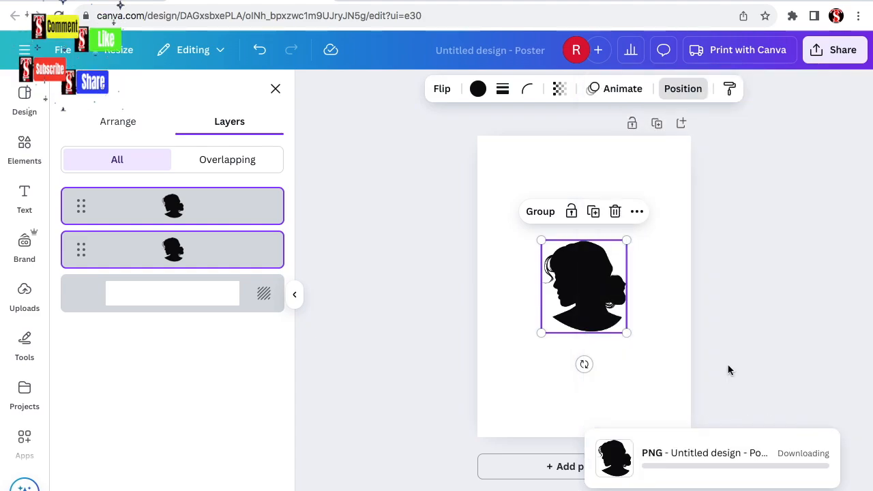
drag(457, 282, 657, 330)
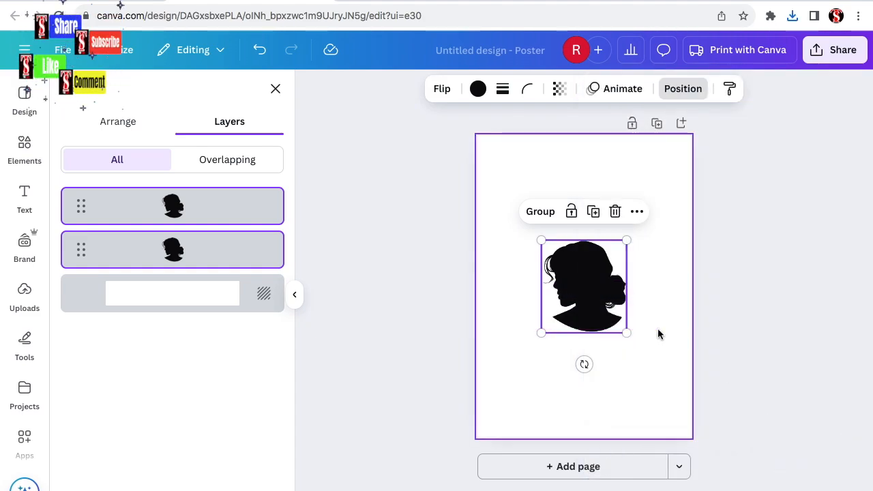
key(Delete)
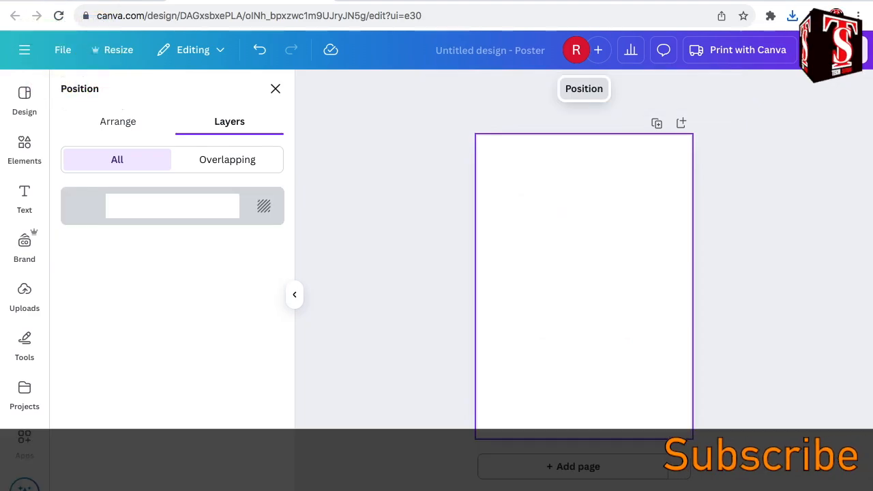
Search the elements library for "wrinkled paper" and limit the results to photos
click(24, 149)
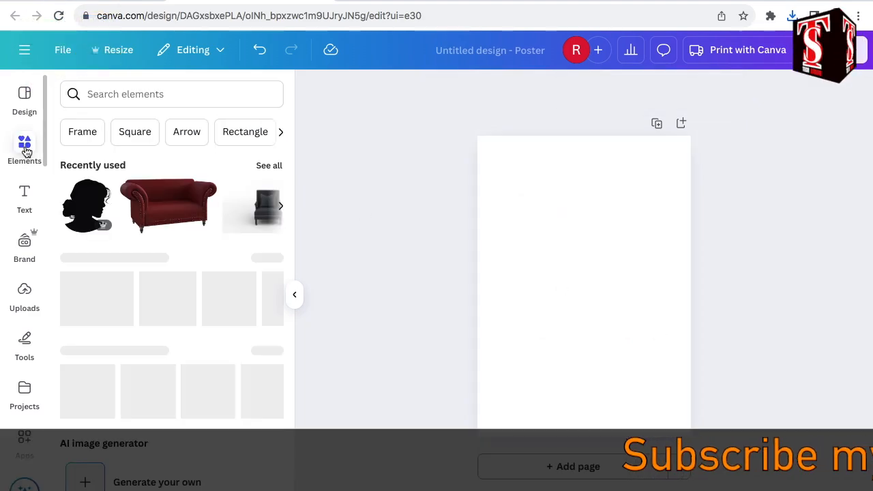
click(139, 96)
text(wrinkle)
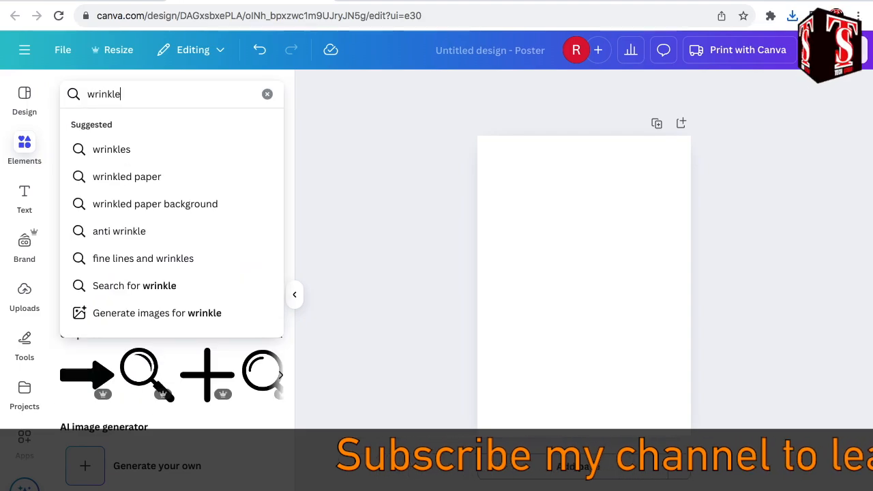
text(d paper)
key(Return)
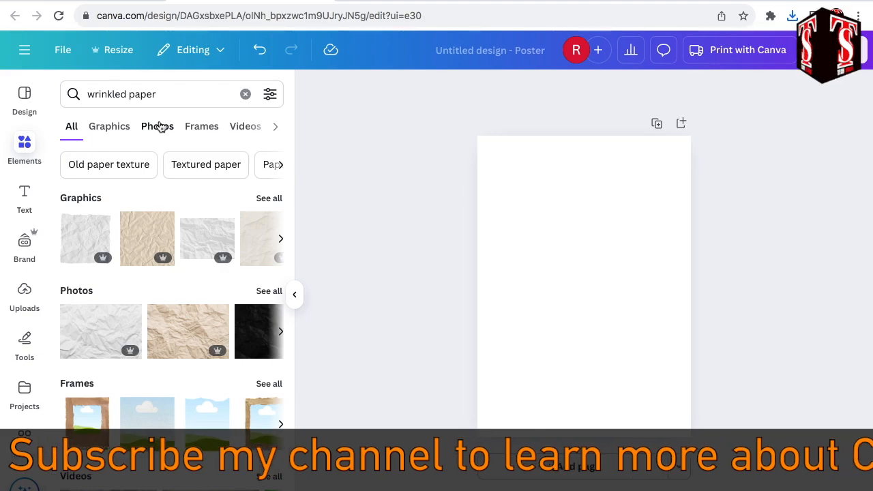
click(157, 127)
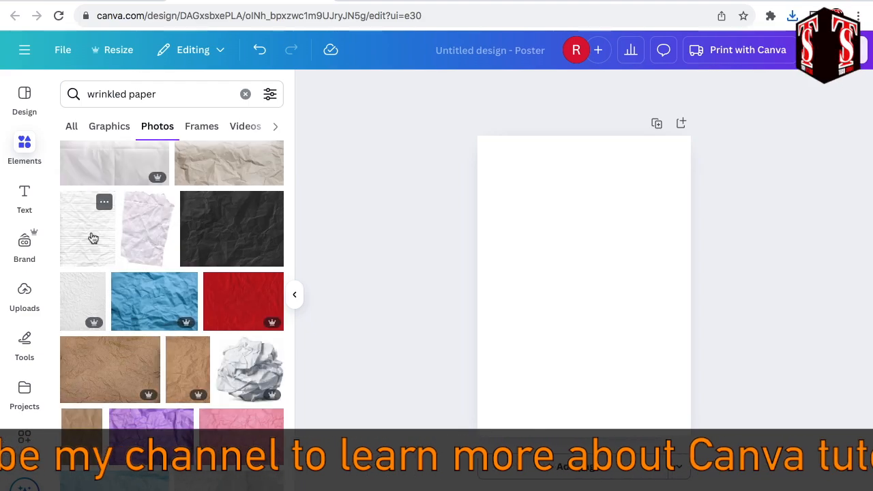
Add the white lined wrinkled-paper photo to the blank page
click(93, 237)
scroll(33, 213, down, 5)
scroll(33, 213, up, 3)
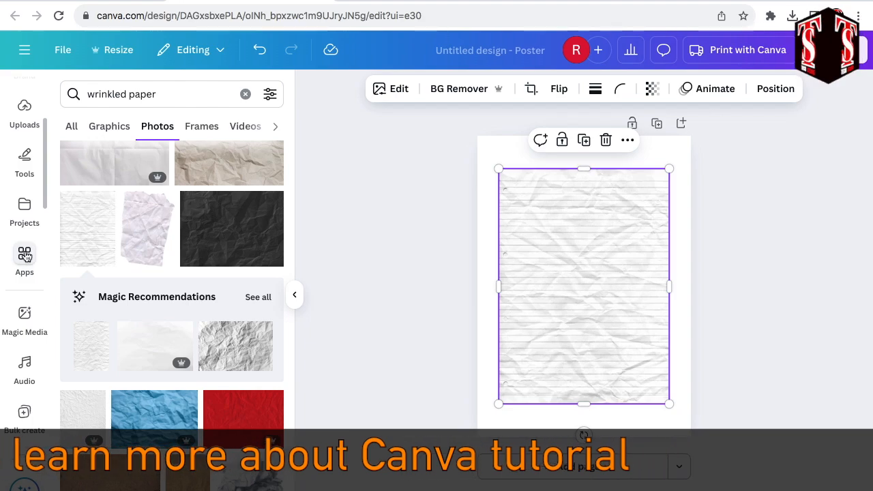
Find the Image Cutout Maker app by searching for "image cutout" and open it with the paper photo selected
click(25, 255)
text(image cutout)
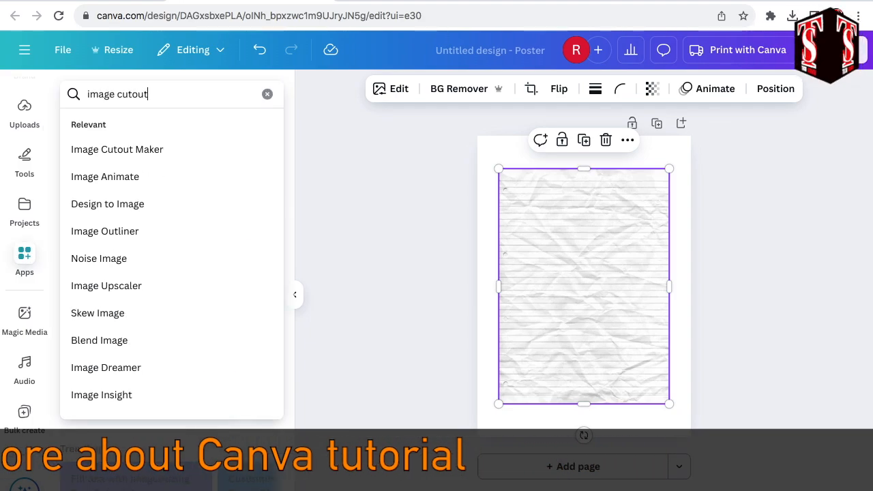
key(Return)
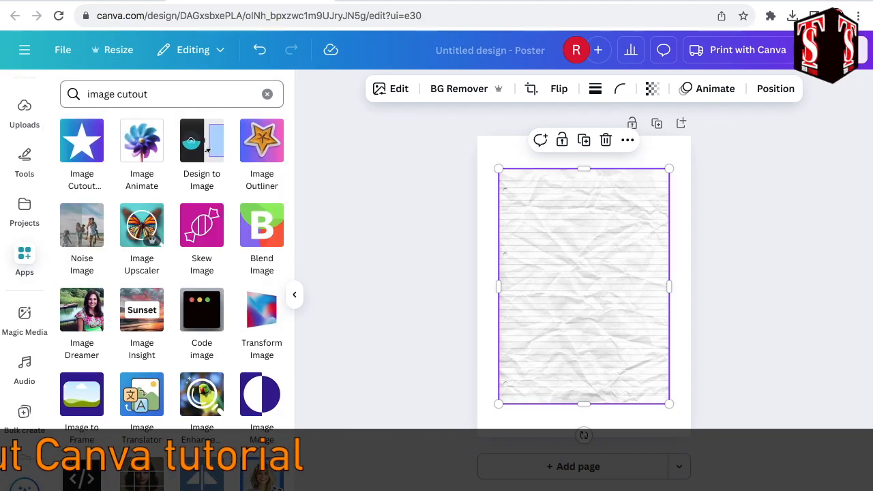
click(82, 147)
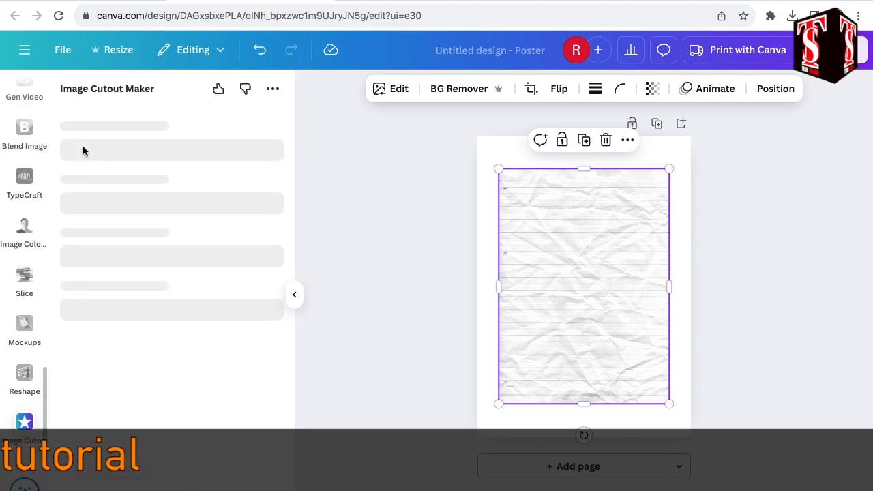
click(447, 271)
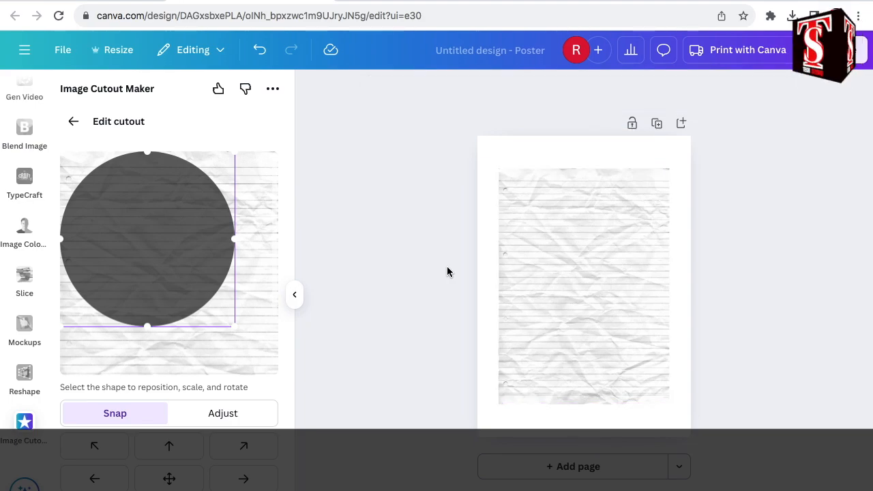
Set the cutout type to Image and upload the silhouette file Untitled design.png as the cutout
scroll(251, 342, down, 3)
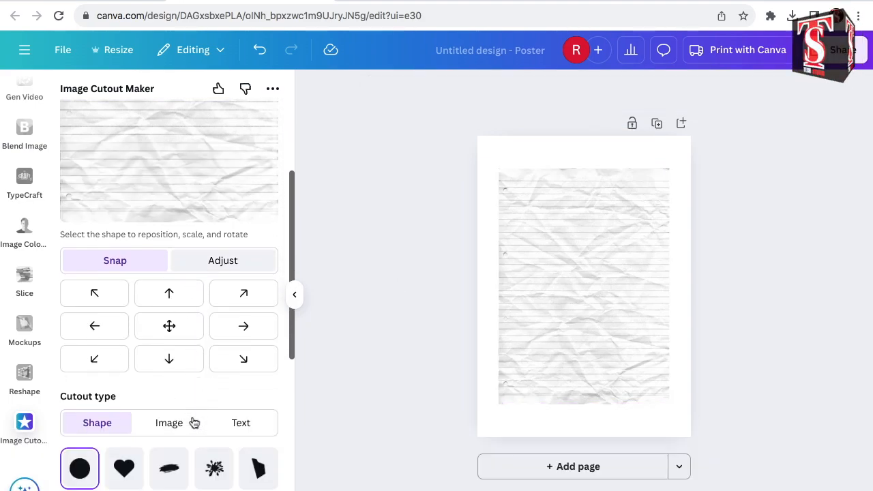
scroll(194, 422, down, 3)
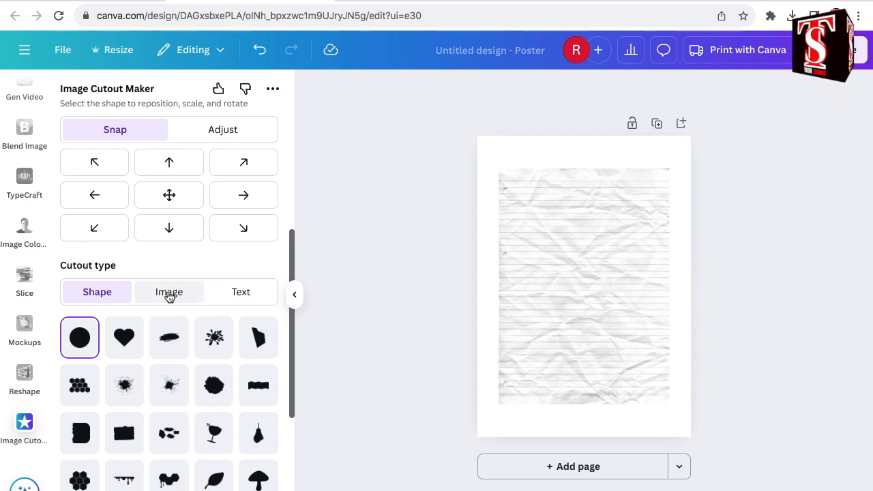
click(169, 293)
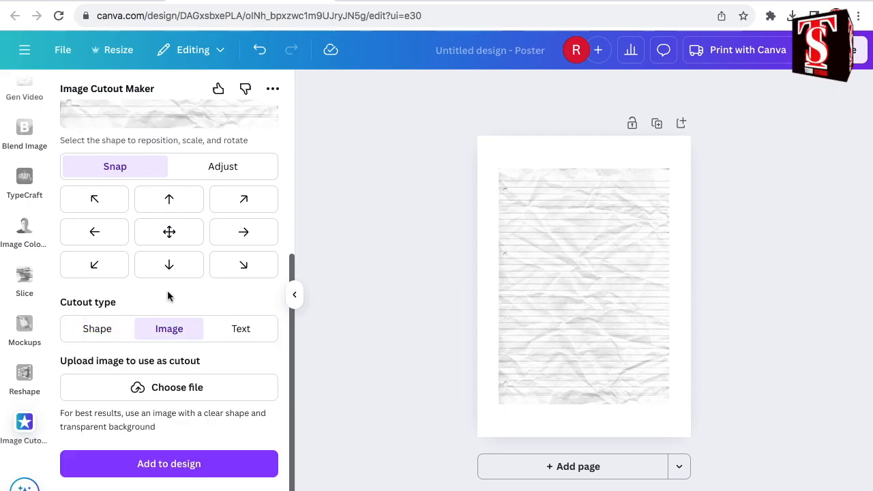
click(181, 389)
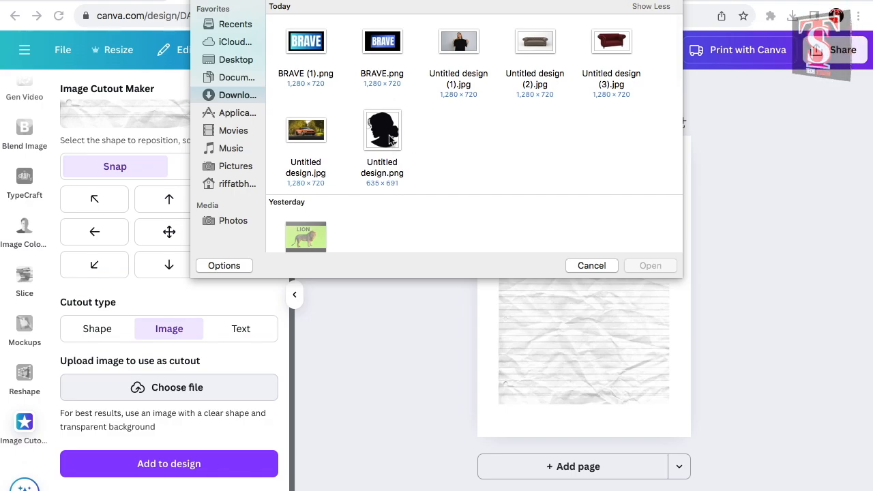
click(391, 139)
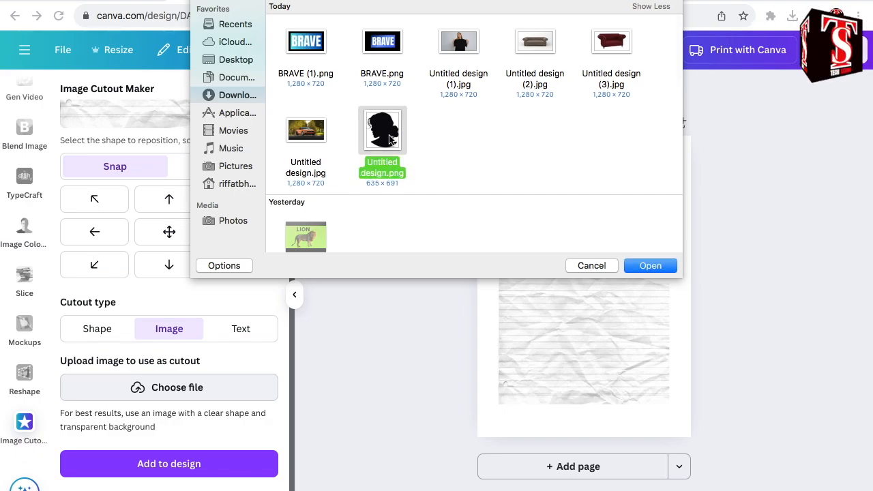
click(651, 266)
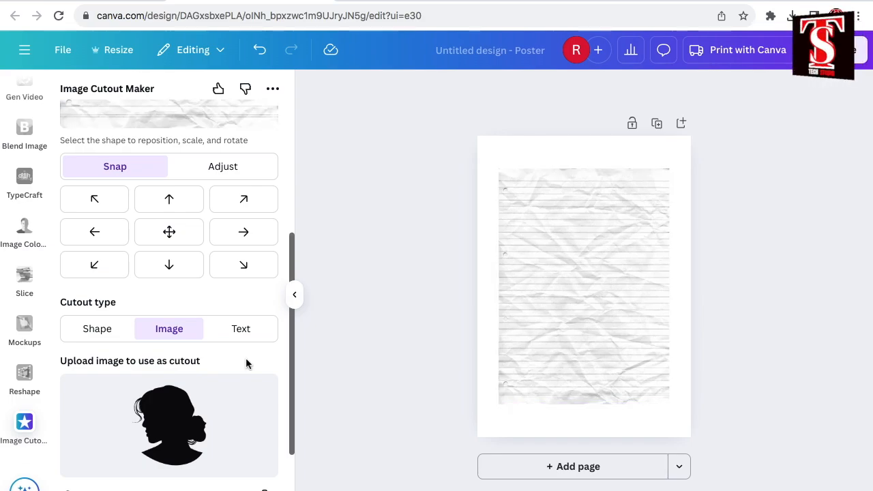
Enlarge the silhouette cutout to cover most of the paper preview's width, centre it, and add the result to the design
drag(146, 251, 171, 281)
drag(171, 229, 161, 244)
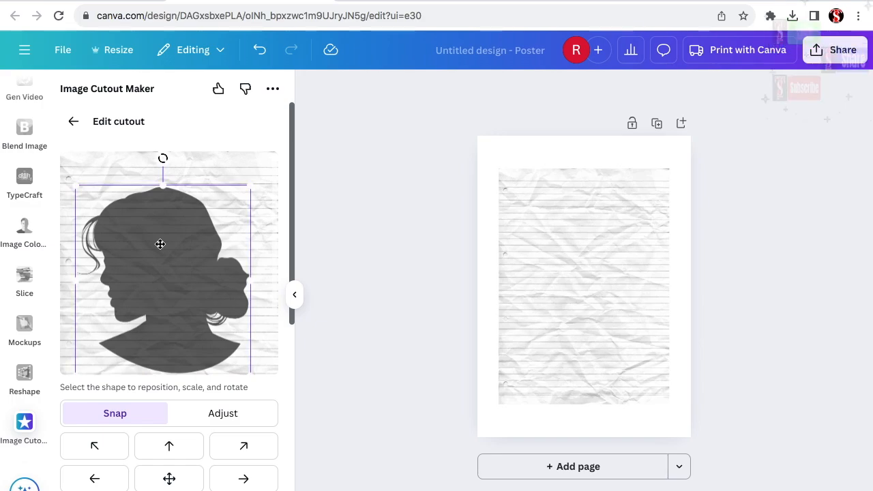
scroll(195, 473, down, 5)
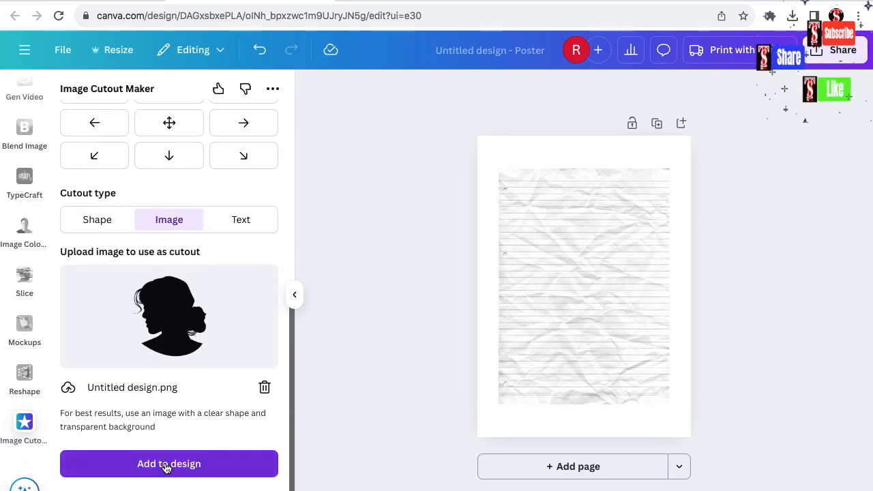
click(165, 465)
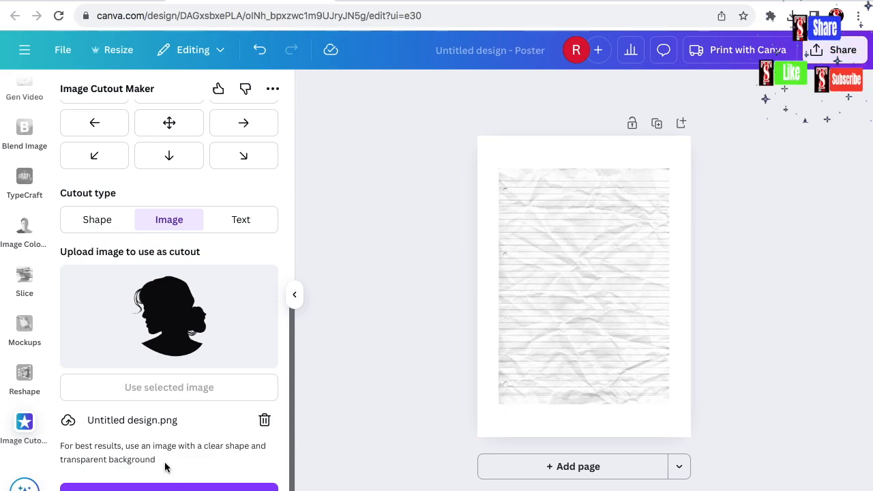
Delete the original paper photo and enlarge the cutout paper until it fills the whole page
click(660, 385)
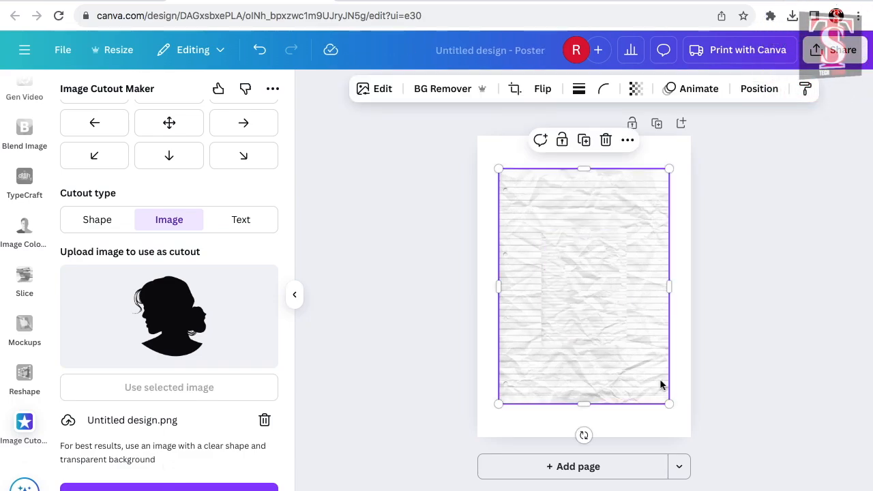
click(606, 141)
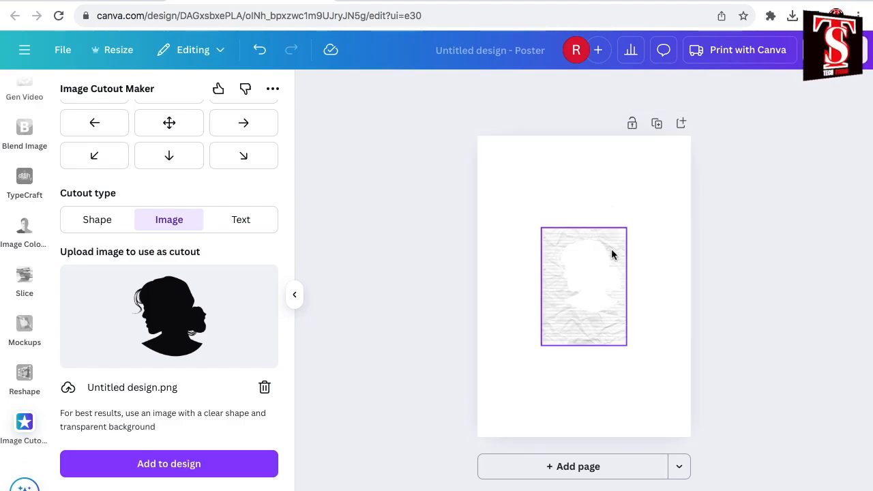
click(577, 275)
drag(577, 275, 512, 177)
drag(571, 240, 763, 387)
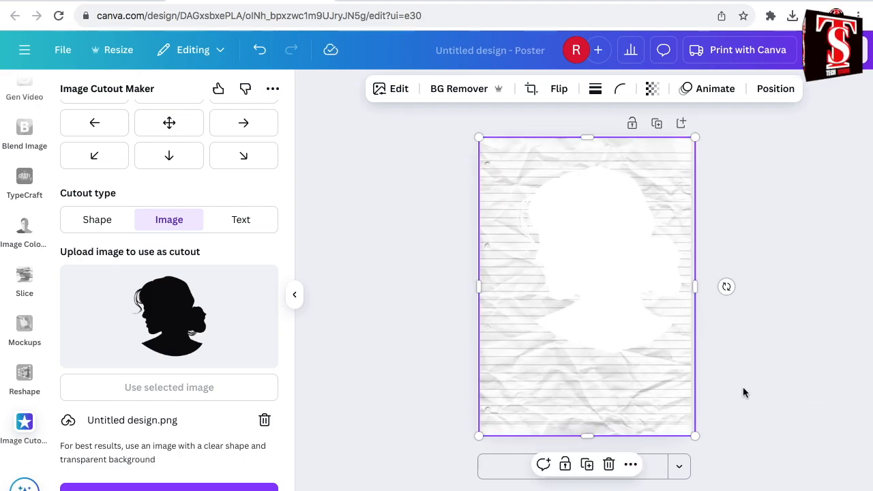
Apply a Glow shadow to the cutout paper with size 25 and a reduced blur amount
click(394, 91)
scroll(92, 339, down, 3)
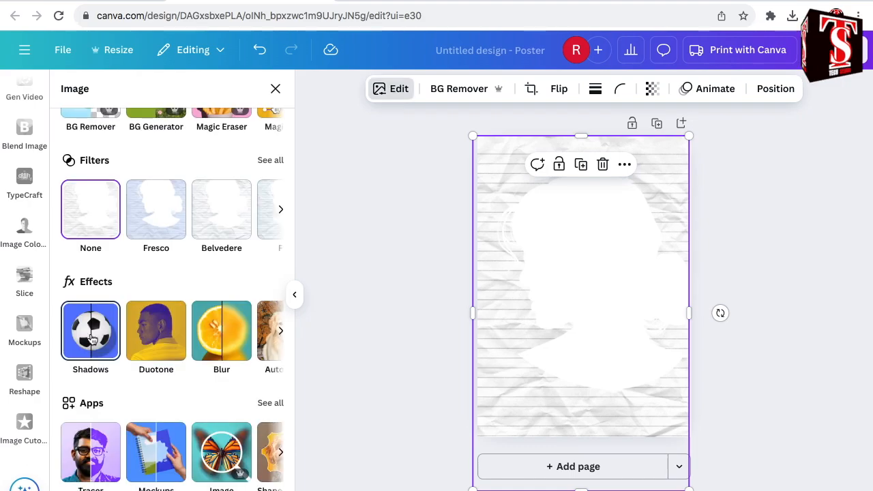
click(92, 339)
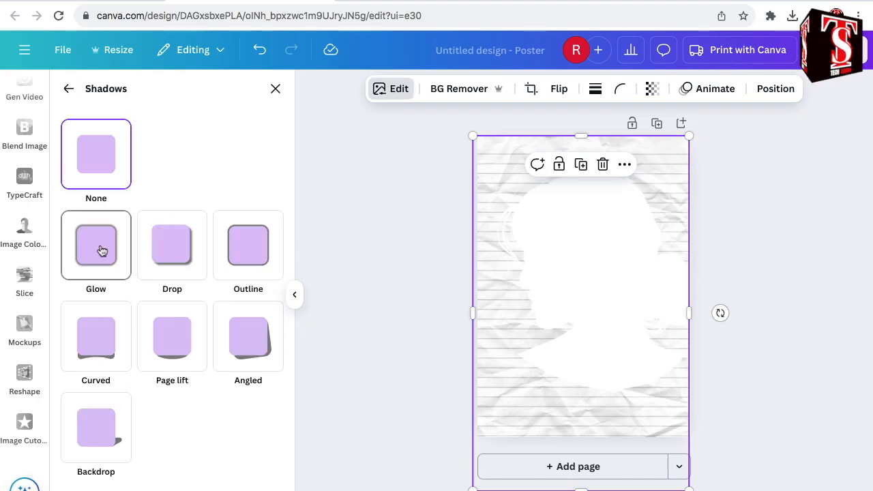
click(101, 251)
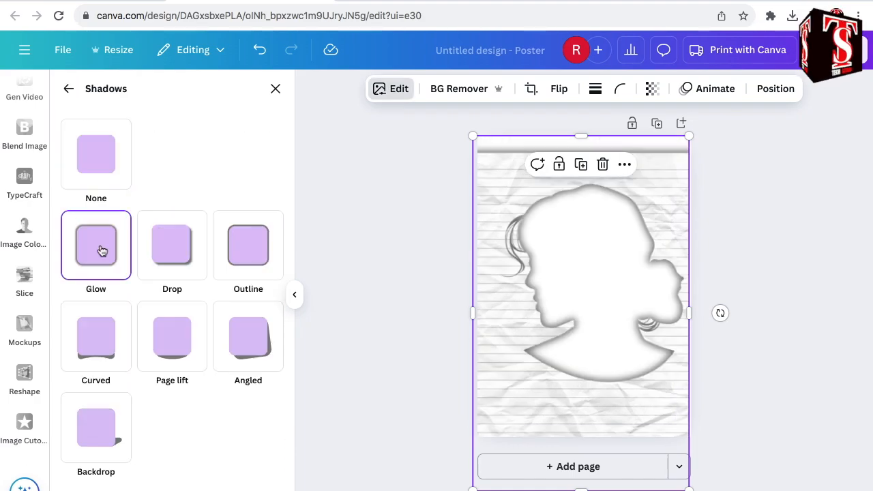
scroll(218, 414, down, 3)
drag(97, 360, 110, 359)
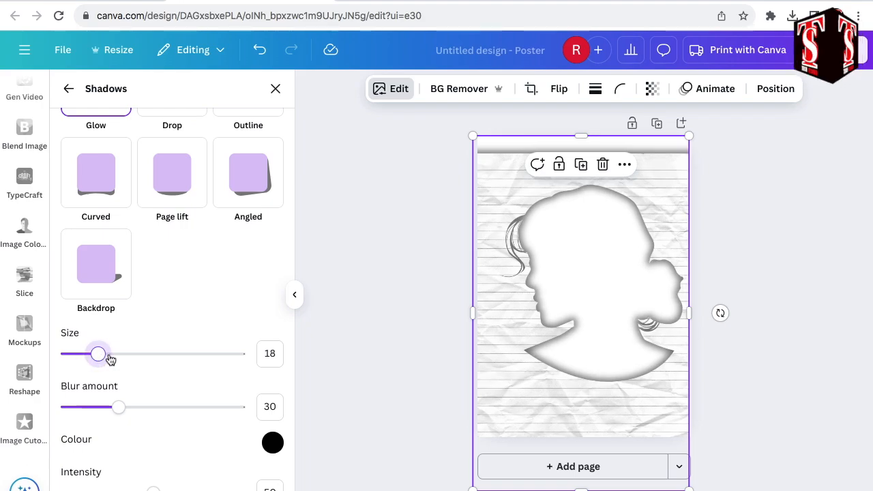
click(107, 409)
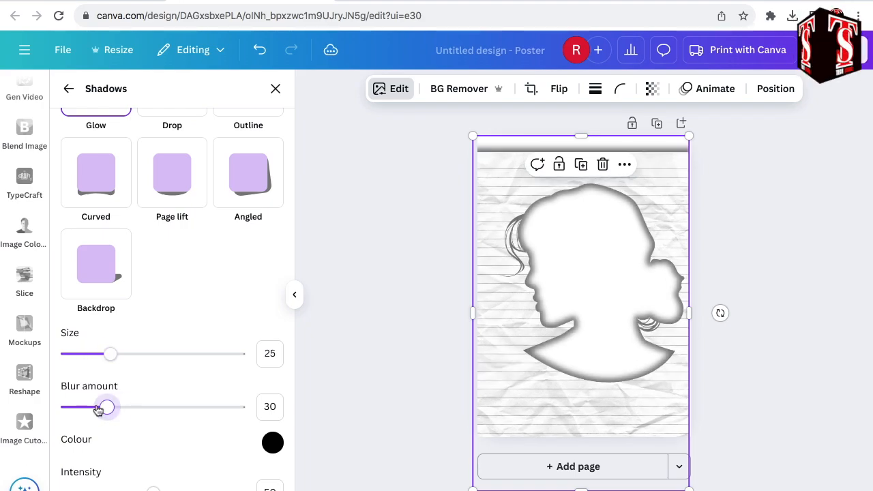
click(97, 411)
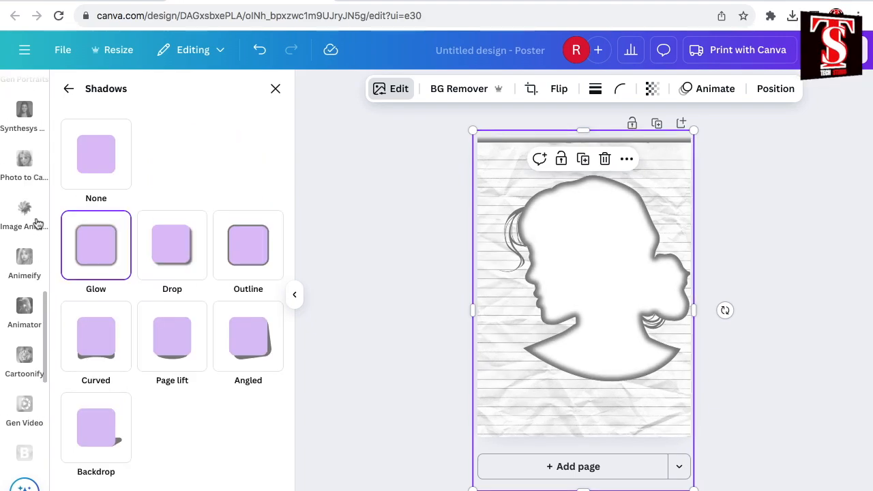
Search the elements library for "red paper" and limit the results to graphics
scroll(36, 211, up, 10)
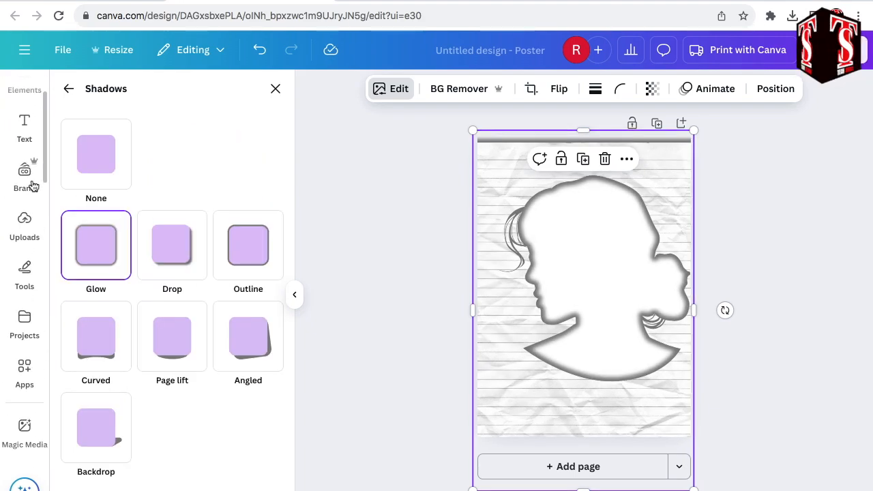
scroll(28, 192, up, 2)
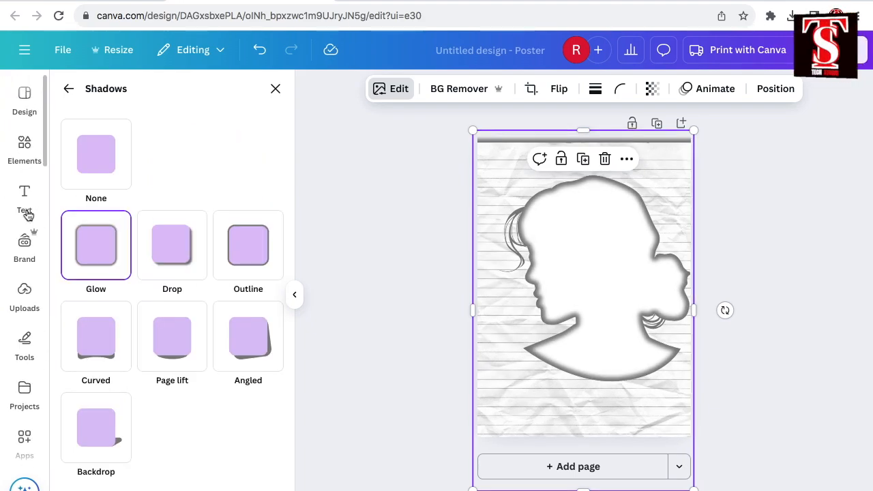
click(25, 149)
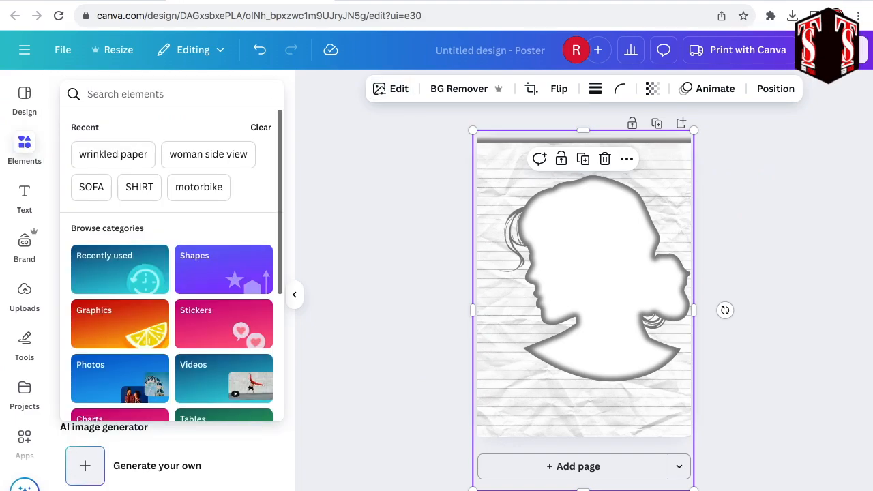
click(157, 93)
text(red paper)
key(Return)
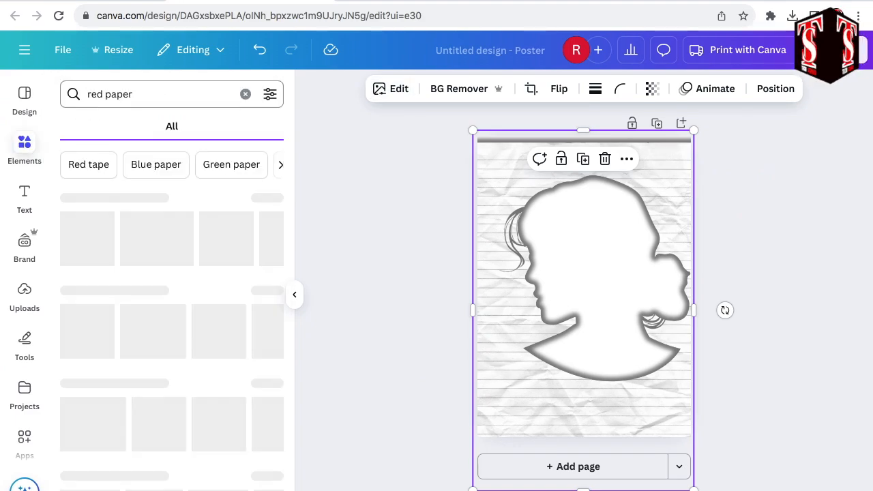
click(157, 126)
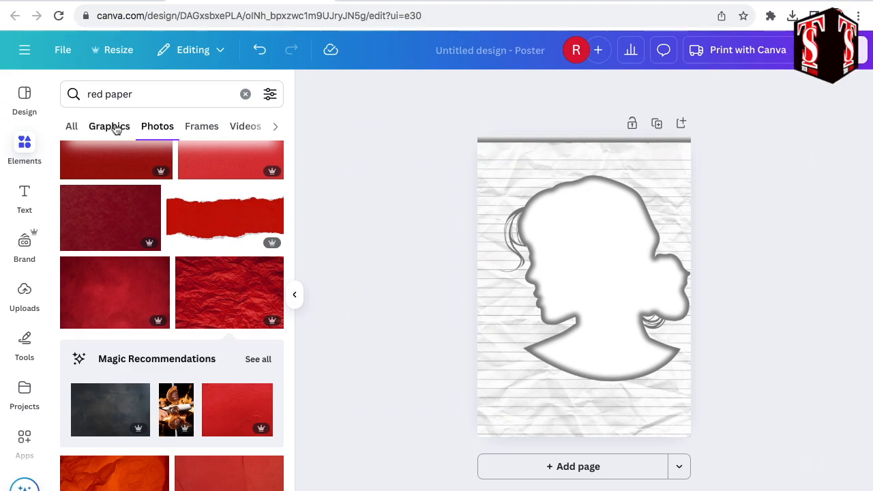
click(117, 131)
scroll(114, 278, down, 5)
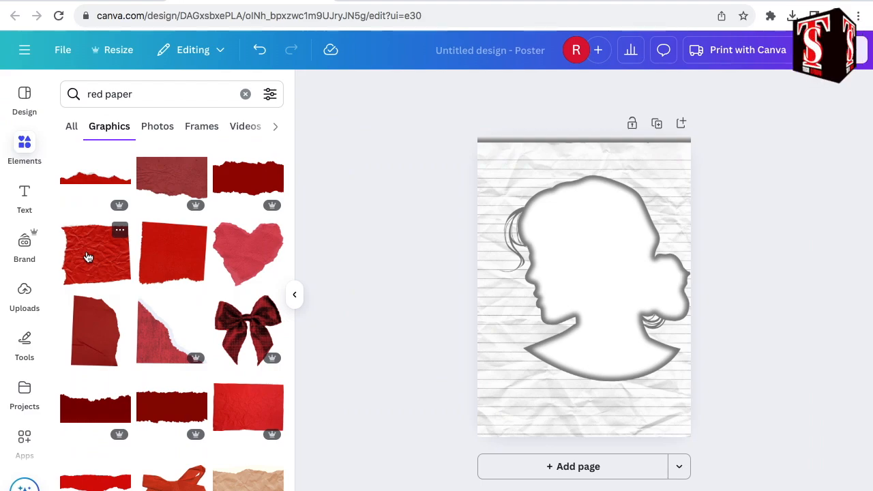
Add the red wrinkled-paper graphic and stretch it until it covers the whole silhouette opening
click(87, 257)
drag(585, 287, 555, 236)
drag(645, 297, 672, 362)
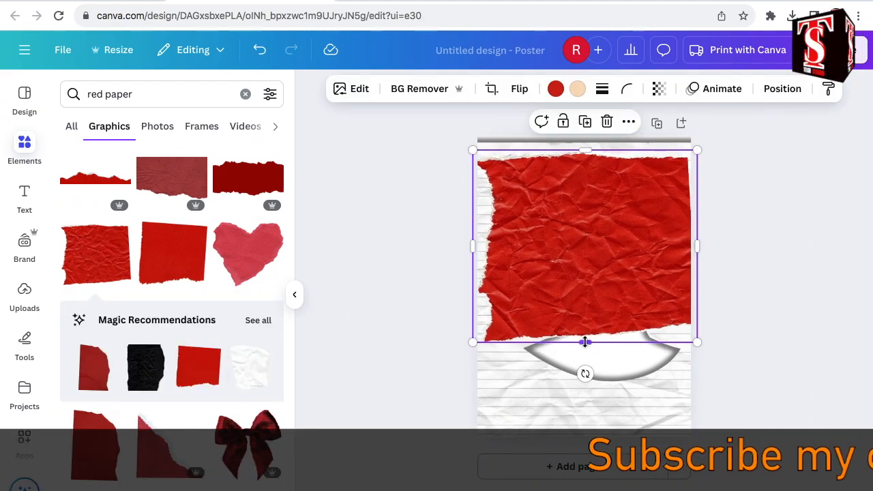
drag(584, 342, 585, 409)
Send the red paper to the back, behind the cutout paper
right_click(609, 288)
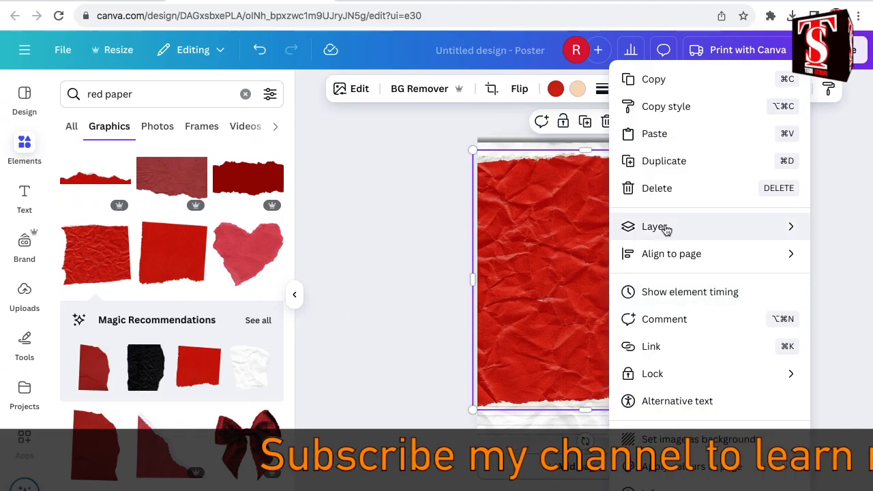
mouse_move(666, 231)
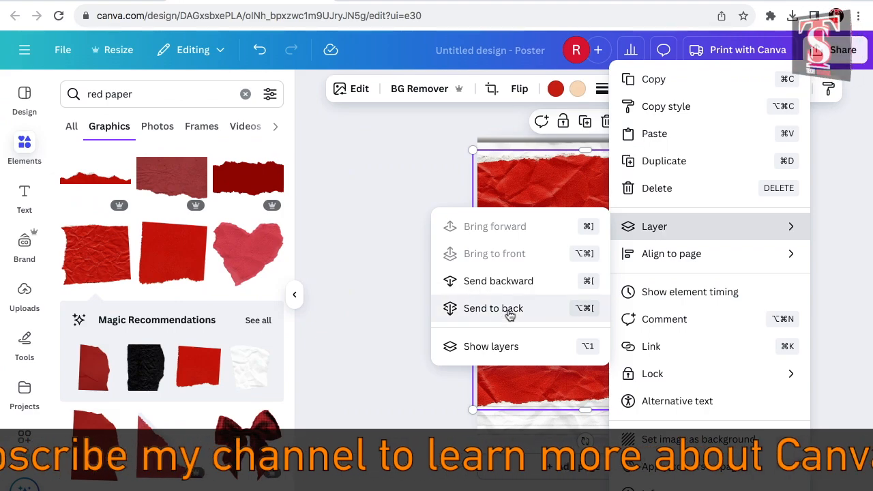
click(510, 311)
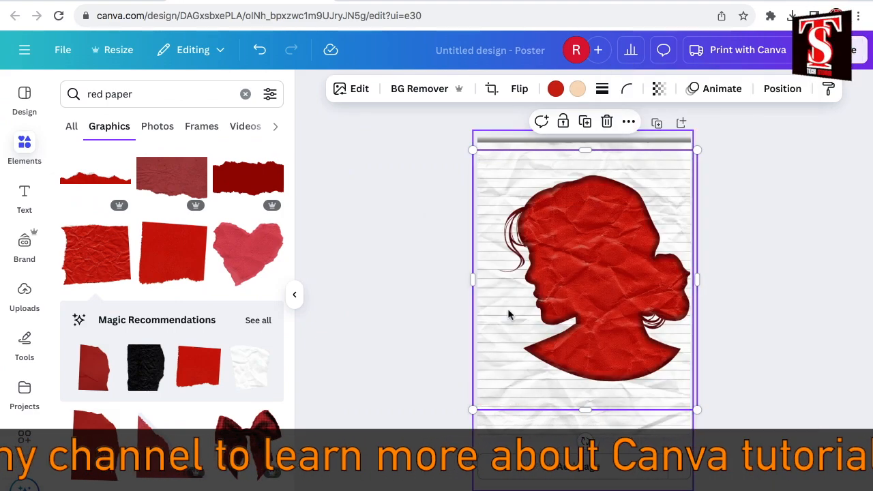
Increase the size of the cutout paper's Glow shadow and lower its blur amount further
click(510, 312)
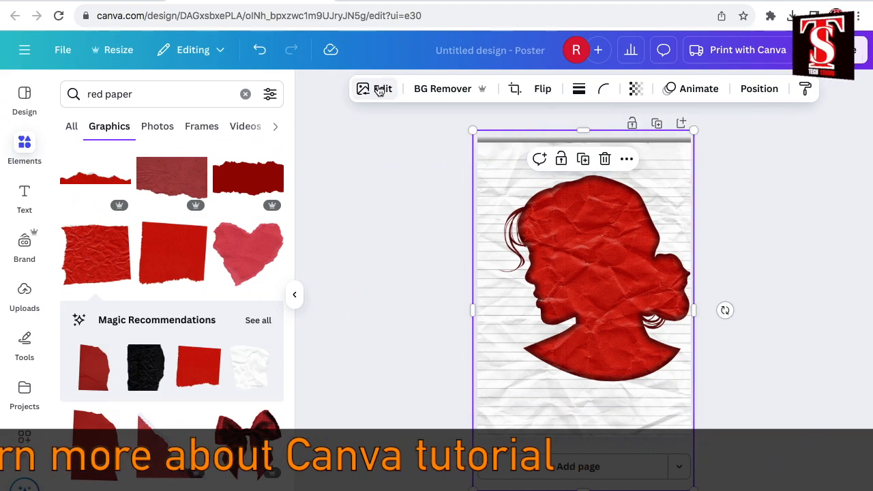
click(380, 90)
scroll(157, 327, down, 3)
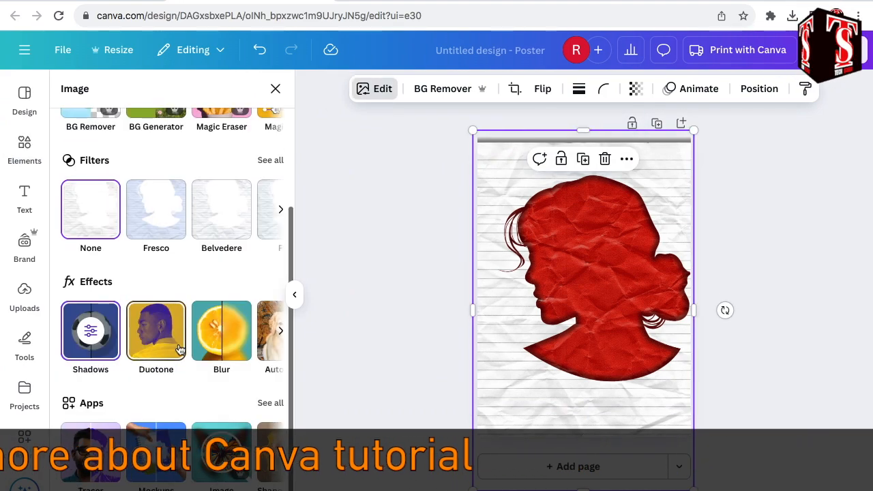
click(90, 332)
drag(89, 407, 80, 407)
drag(111, 353, 126, 359)
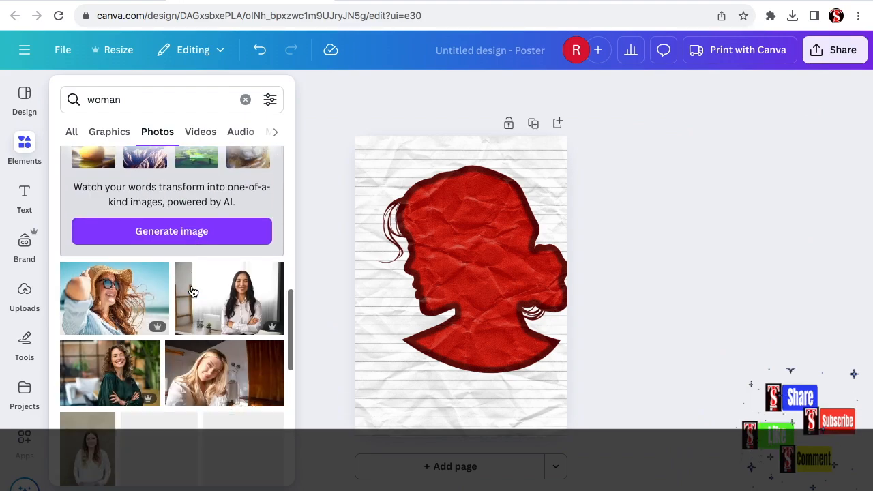
Add the photo of the woman in a green sweater from the "woman" photo results and remove its background
scroll(193, 292, down, 5)
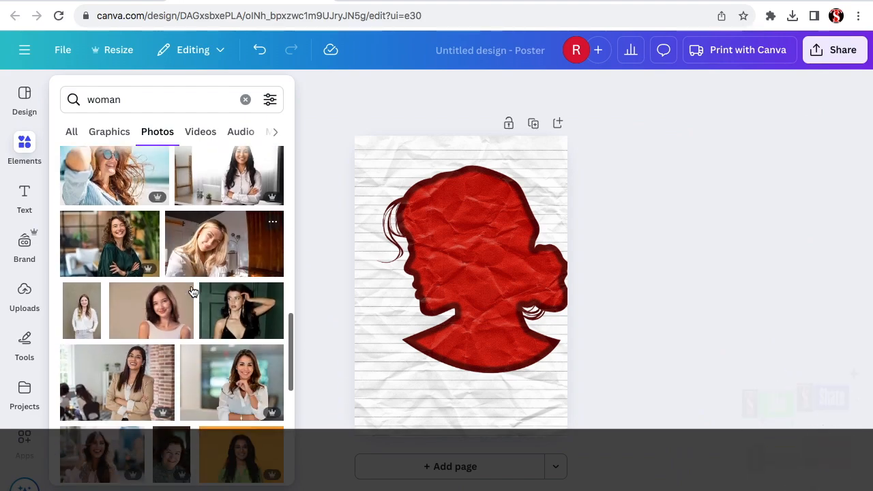
scroll(193, 292, down, 10)
scroll(191, 292, down, 4)
scroll(193, 292, down, 1)
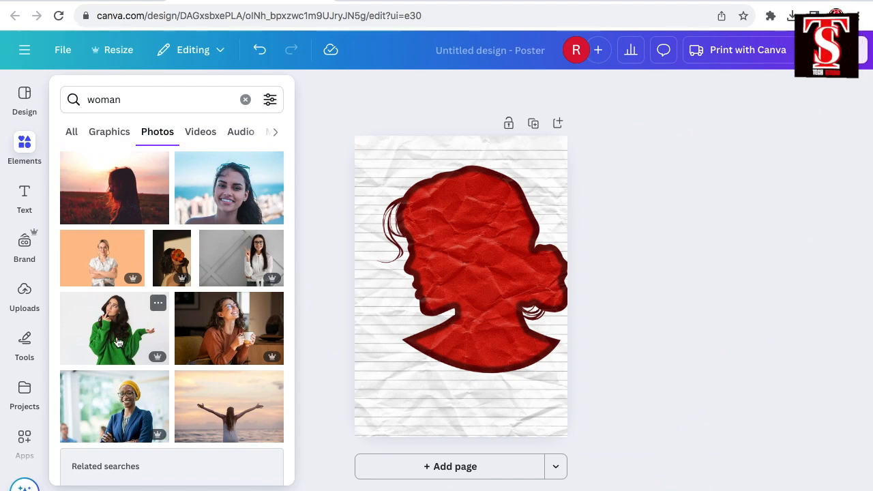
click(117, 342)
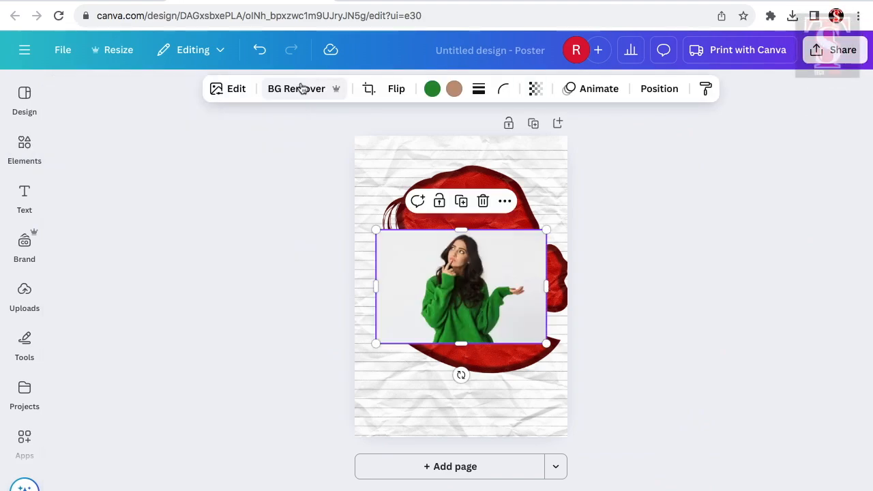
click(300, 89)
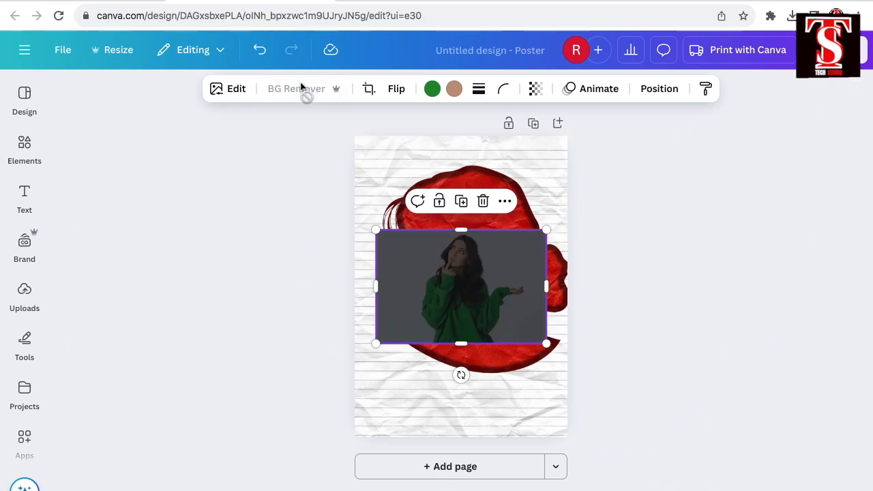
Enlarge the woman over the silhouette and send her backward one layer, between the cutout paper and the red paper
drag(491, 308, 492, 308)
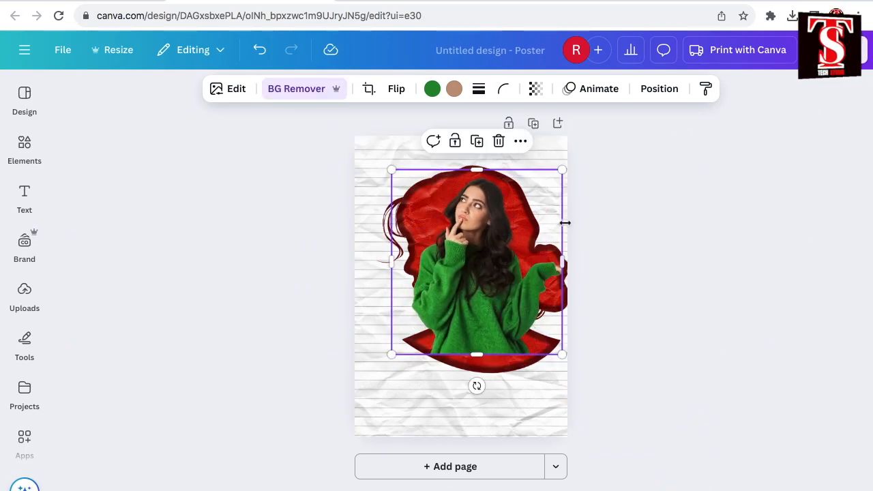
right_click(502, 317)
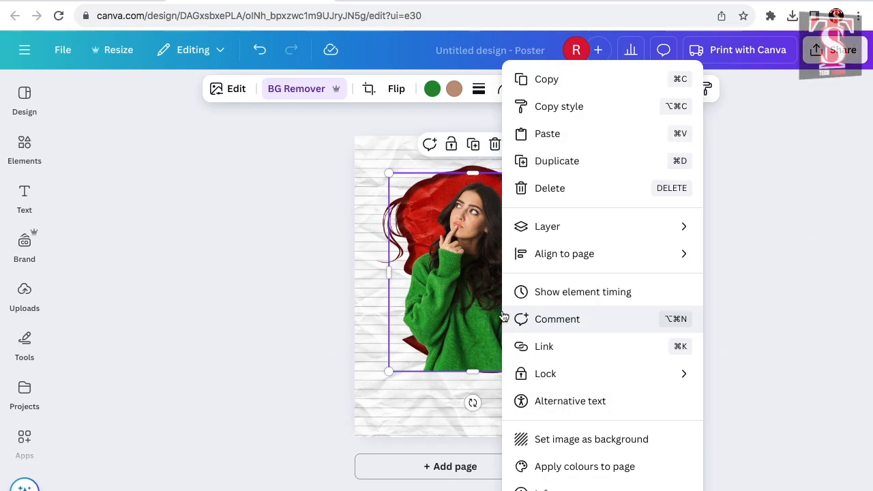
mouse_move(568, 229)
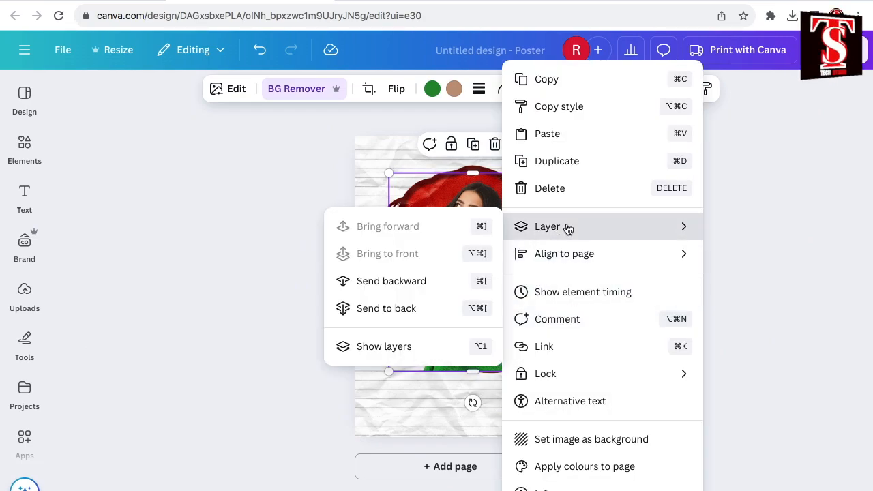
click(416, 286)
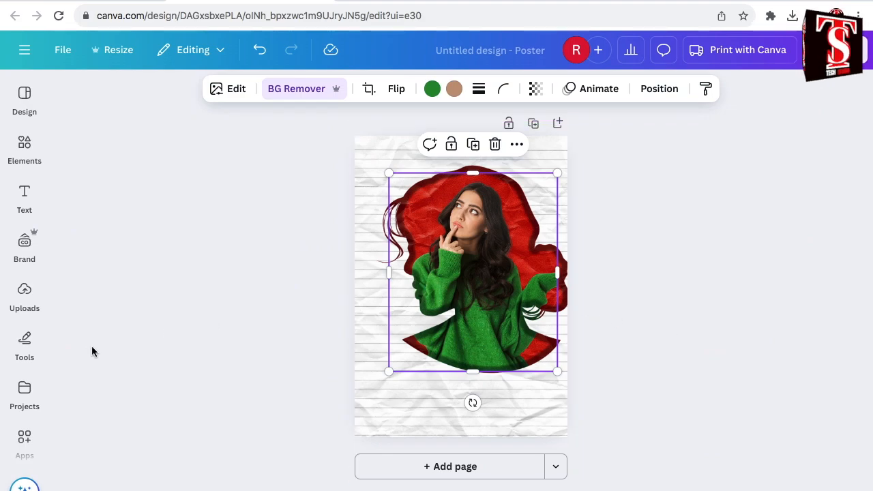
Add the black line-art Eiffel Tower from the "tower" graphics results and enlarge it in the poster's lower-left corner
click(25, 147)
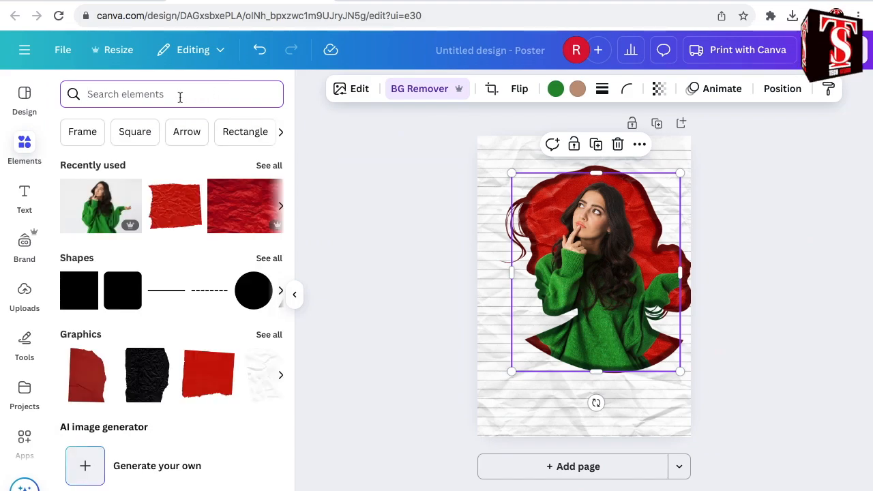
text(tower)
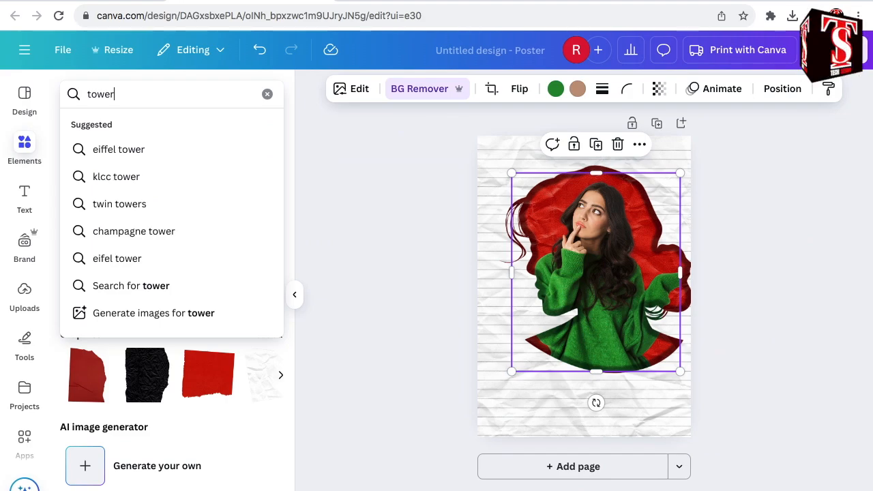
key(Return)
click(113, 127)
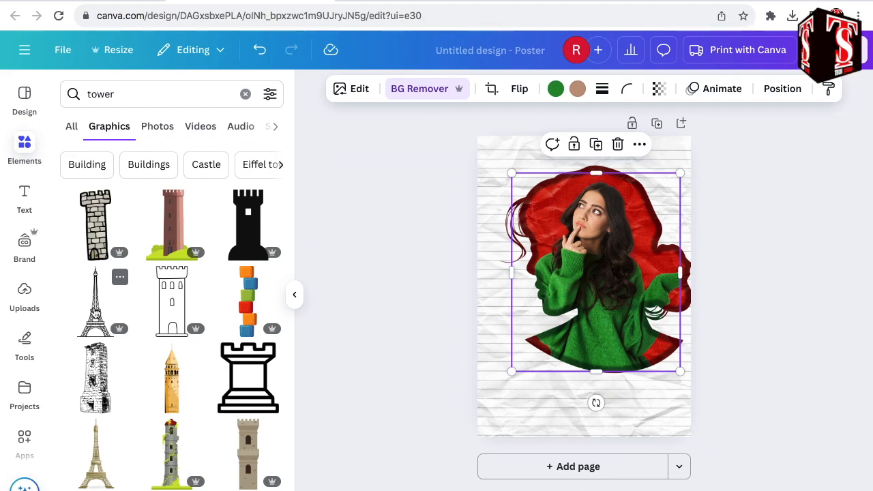
click(95, 300)
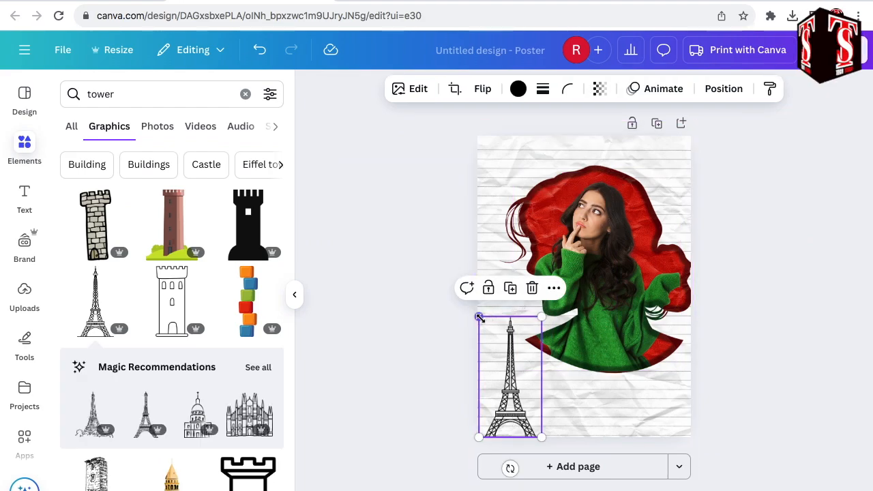
drag(480, 312, 496, 263)
Add the outlined three-heart graphic from the "hearts" graphics results and place it in the poster's upper-left corner
click(245, 93)
text(h)
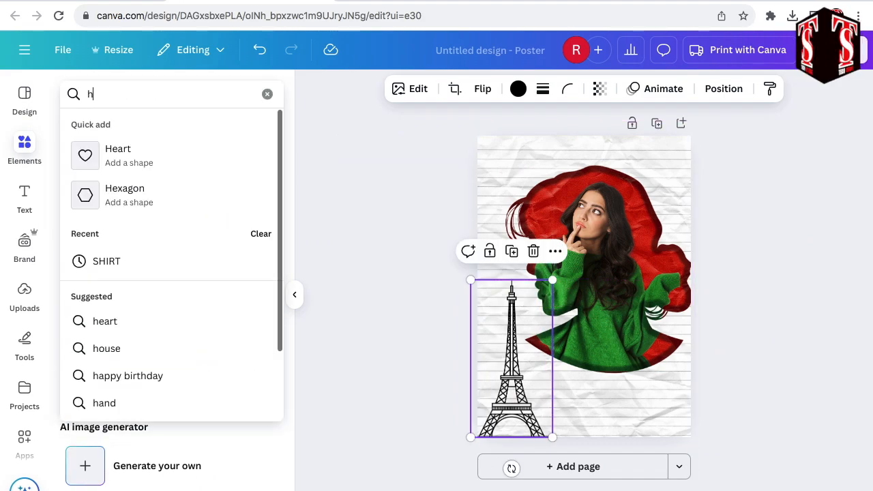
text(earts)
key(Return)
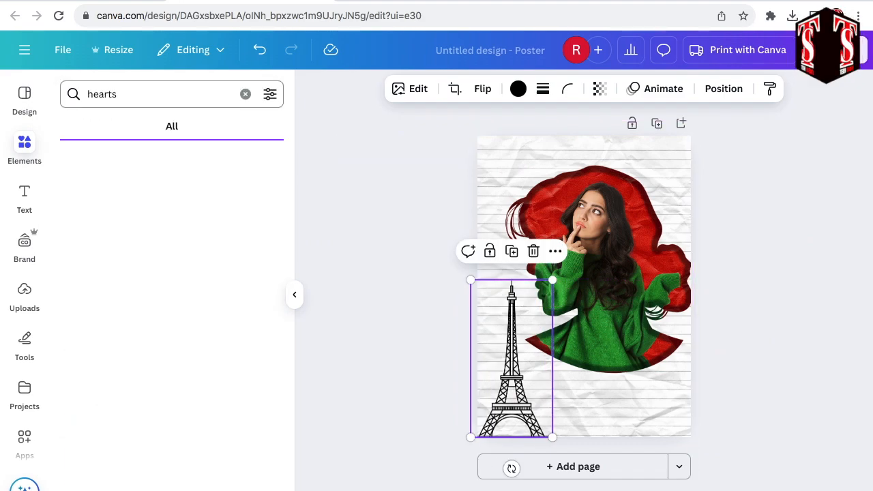
click(167, 372)
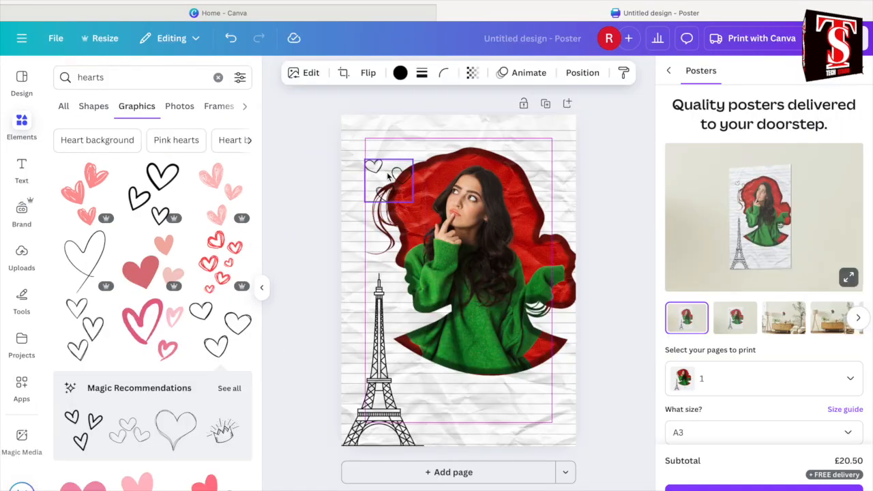
drag(389, 175, 374, 142)
Add the black flying birds from the "birds" graphics results and place them small beside the top of the Eiffel Tower
click(219, 79)
text(birds)
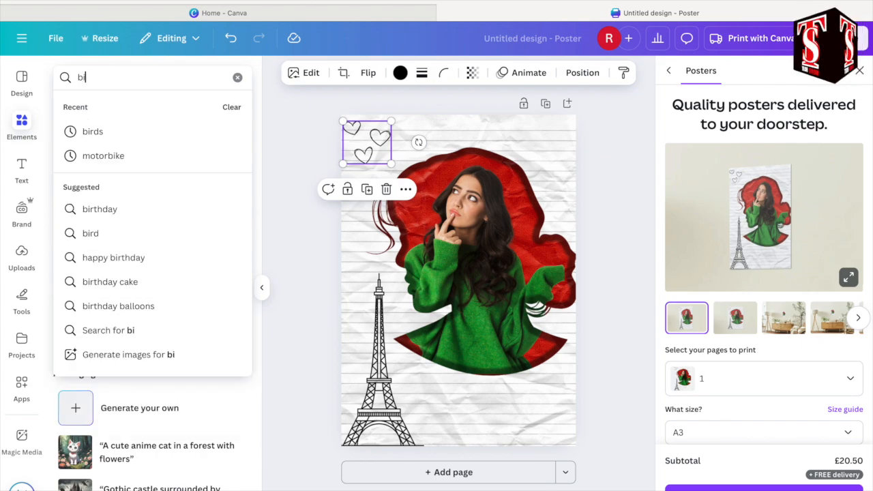
key(Return)
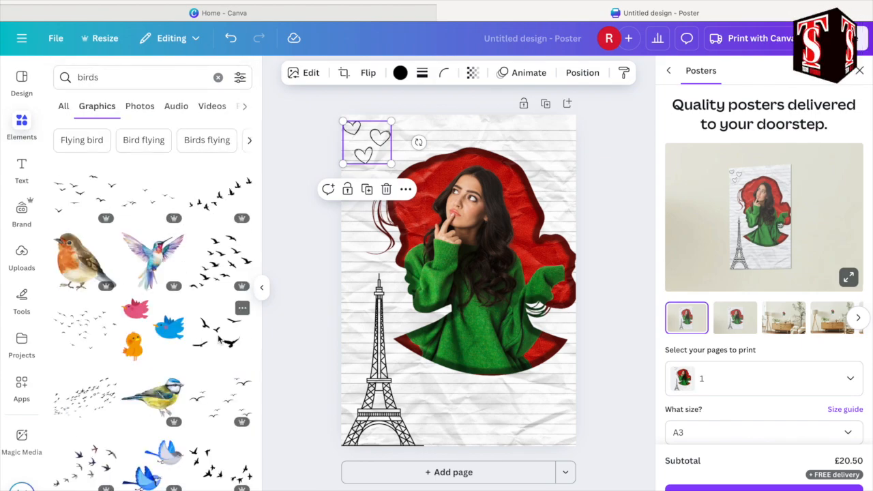
click(219, 339)
drag(553, 335, 418, 257)
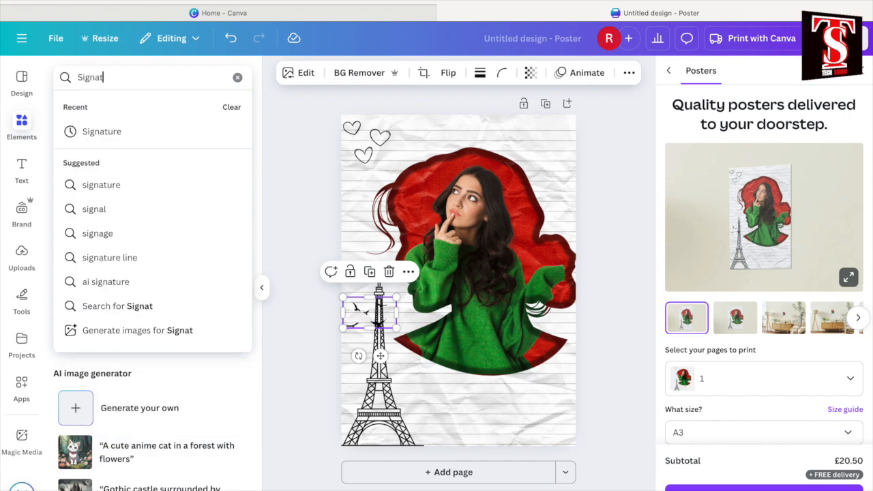
Add a bold black handwritten signature from the "Signature" graphics results, shrink it and place it below the woman at the poster's lower right
text(ure)
key(Return)
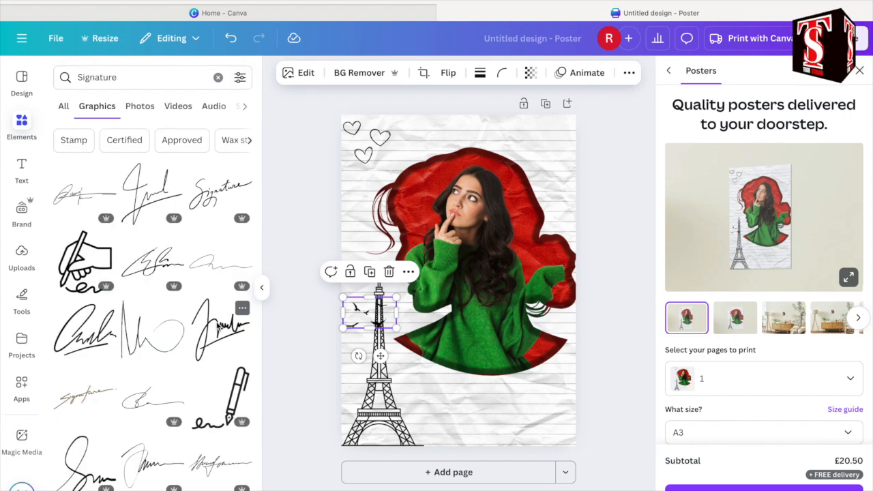
scroll(225, 320, down, 3)
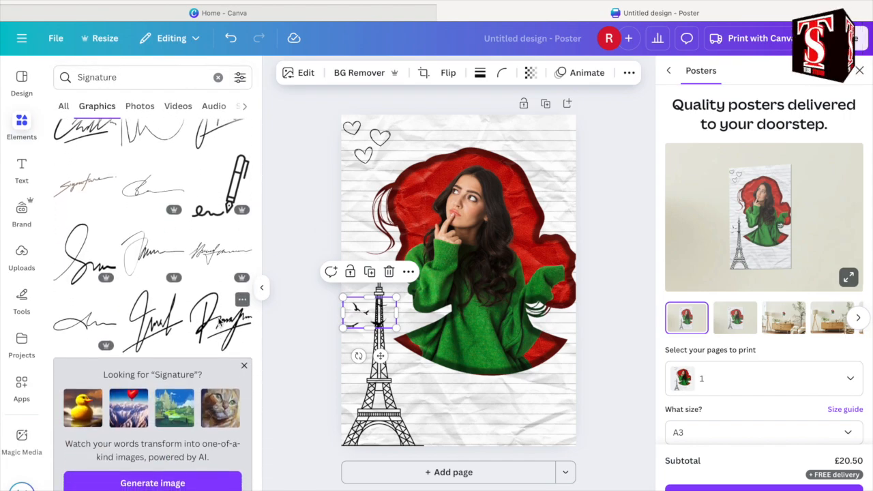
click(219, 321)
drag(417, 216, 444, 263)
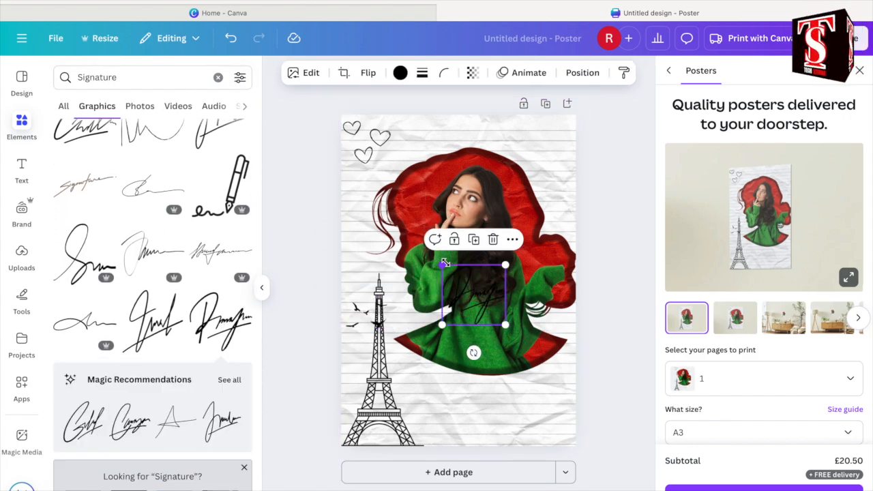
mouse_move(478, 293)
mouse_down()
mouse_move(522, 352)
mouse_move(532, 391)
mouse_up()
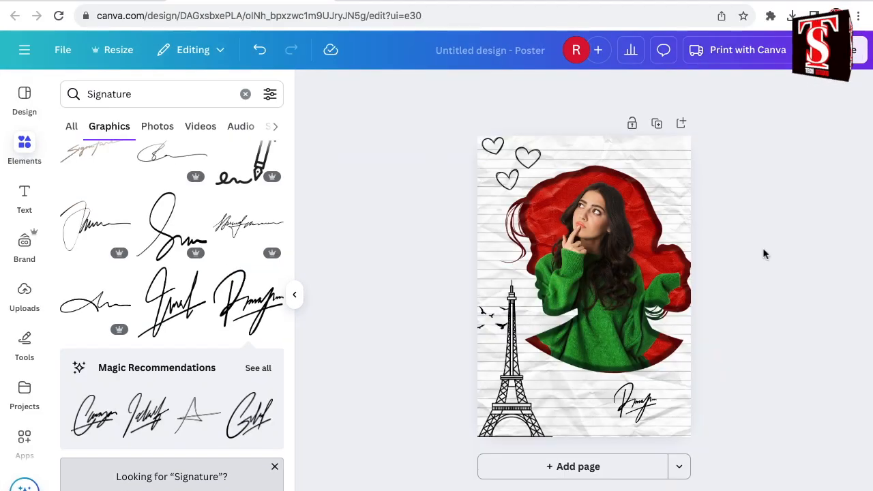
scroll(763, 249, up, 5)
scroll(763, 249, down, 2)
scroll(763, 250, up, 2)
scroll(763, 249, down, 1)
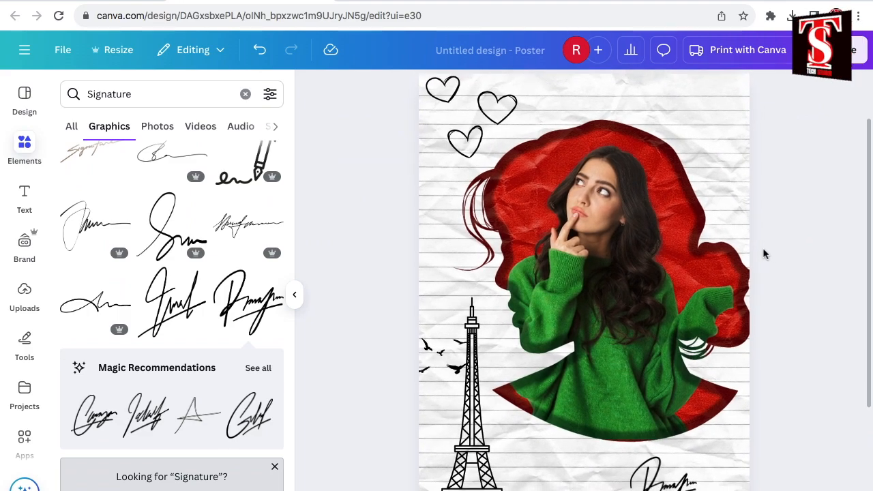
scroll(763, 251, down, 2)
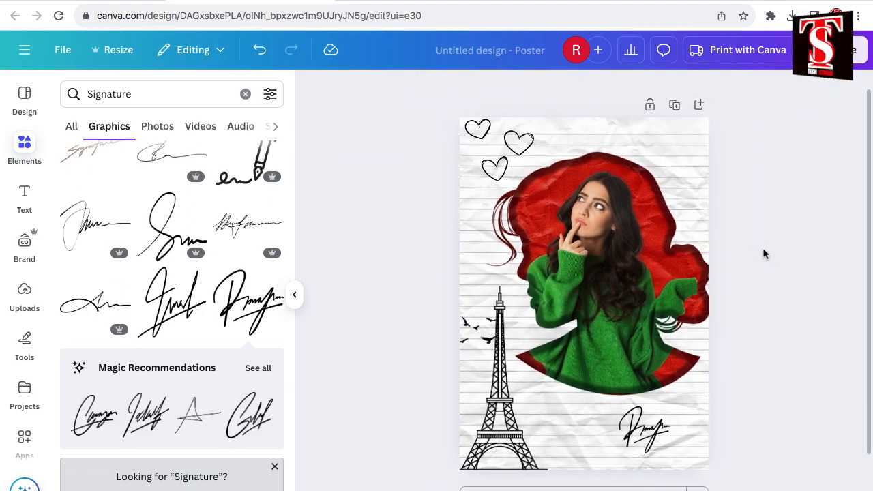
scroll(763, 253, down, 1)
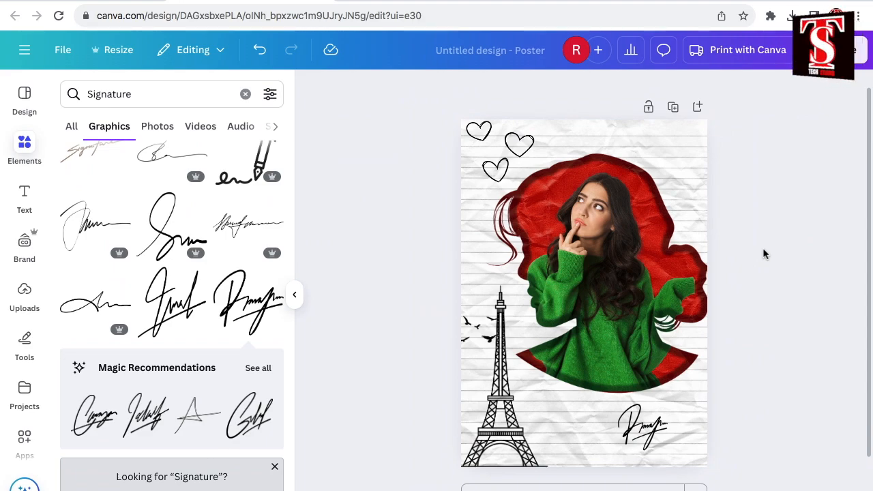